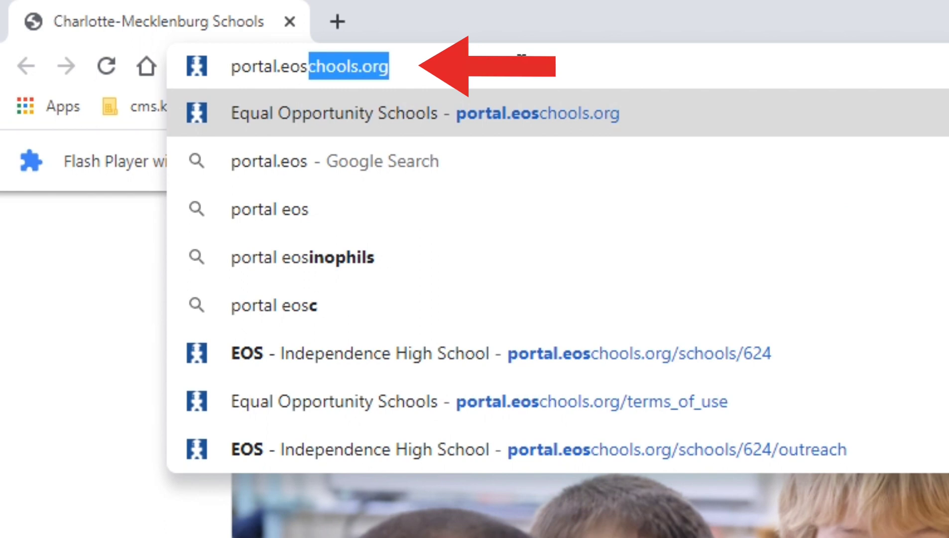
- Load portal.eoschools.org and sign in with the prefilled email and password
text(.org)
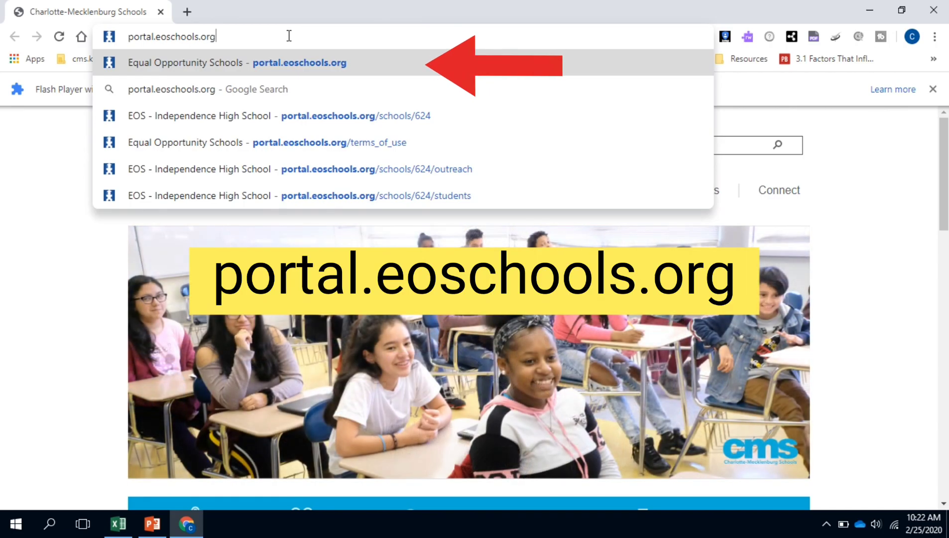
key(Return)
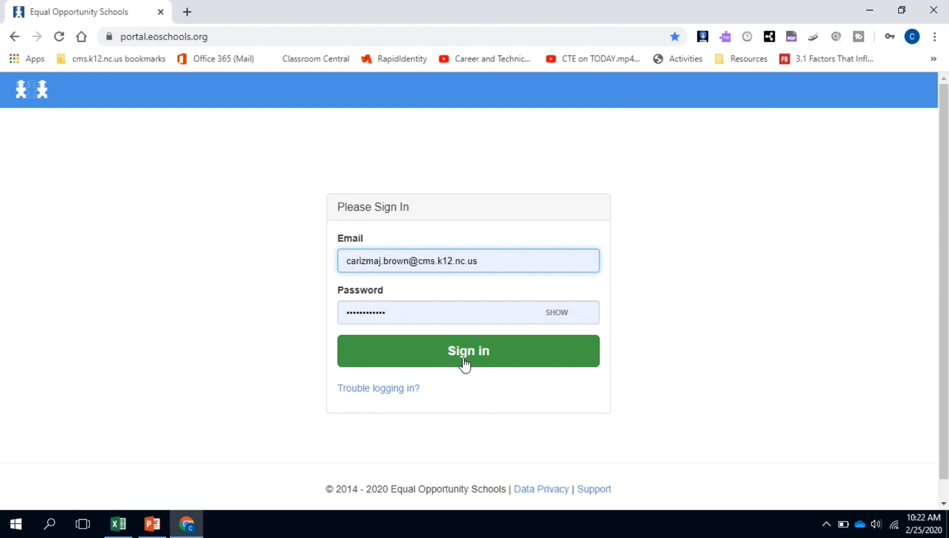
click(464, 364)
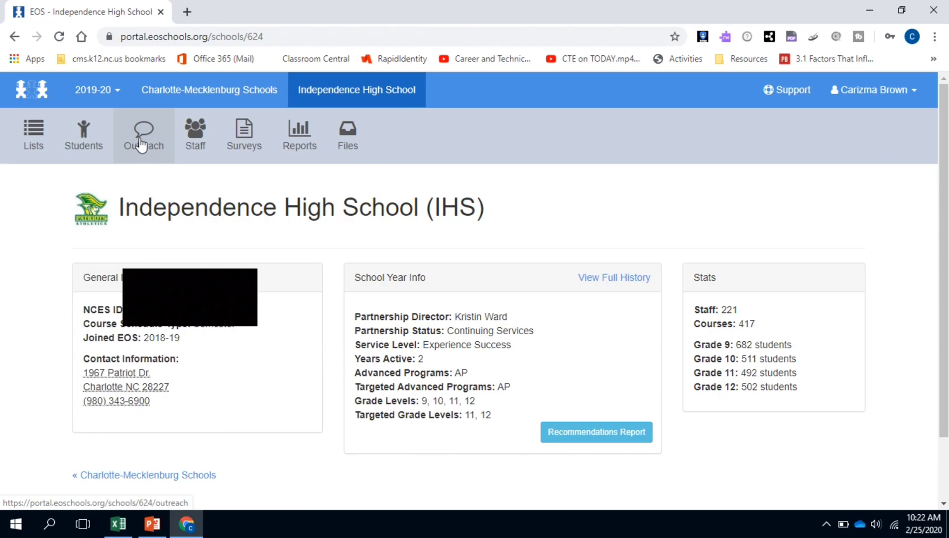
- Open Independence High School's Outreach page and scroll through its 508-student table
click(141, 144)
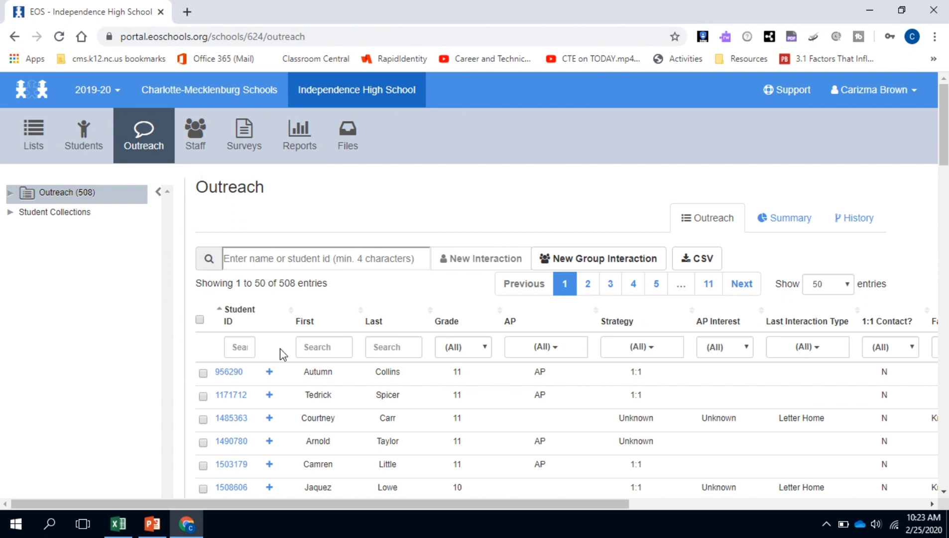
scroll(301, 427, down, 4)
scroll(301, 428, down, 5)
scroll(301, 427, up, 9)
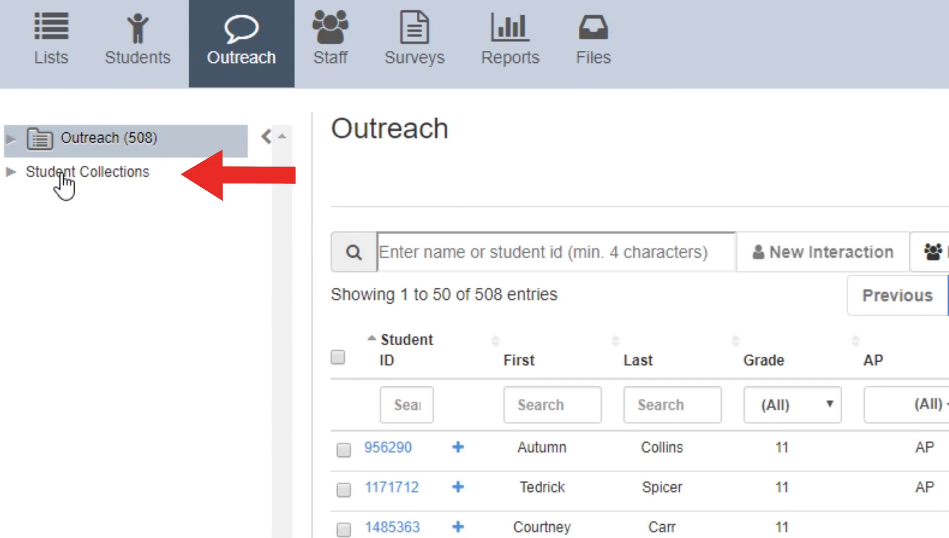
- Expand Student Collections and open the Trusted Adult collection with 26 students
click(11, 172)
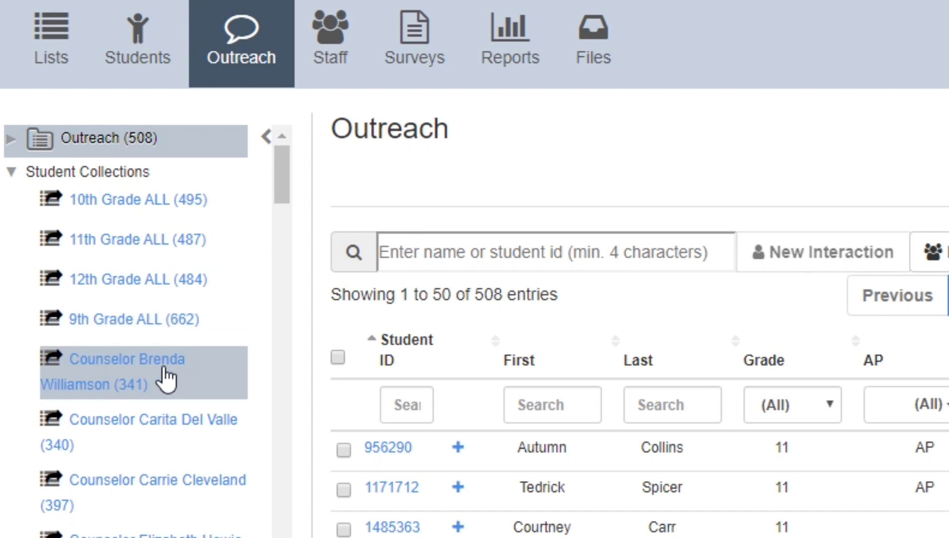
scroll(167, 374, down, 2)
scroll(165, 379, down, 6)
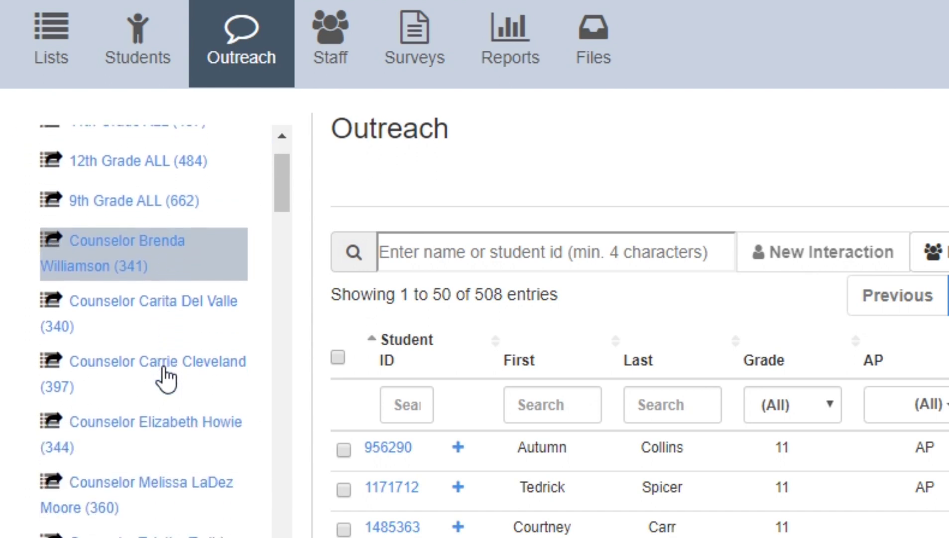
scroll(166, 379, down, 7)
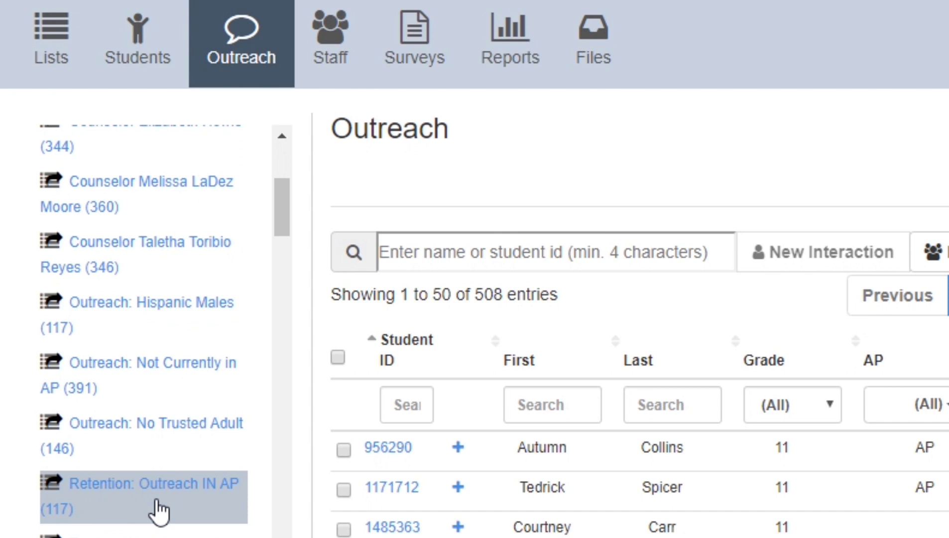
scroll(160, 511, down, 5)
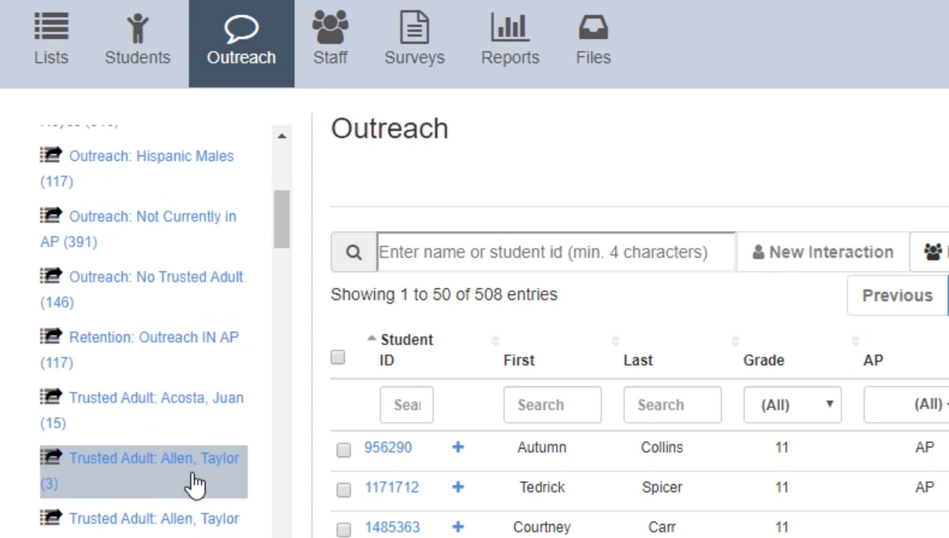
scroll(176, 495, down, 10)
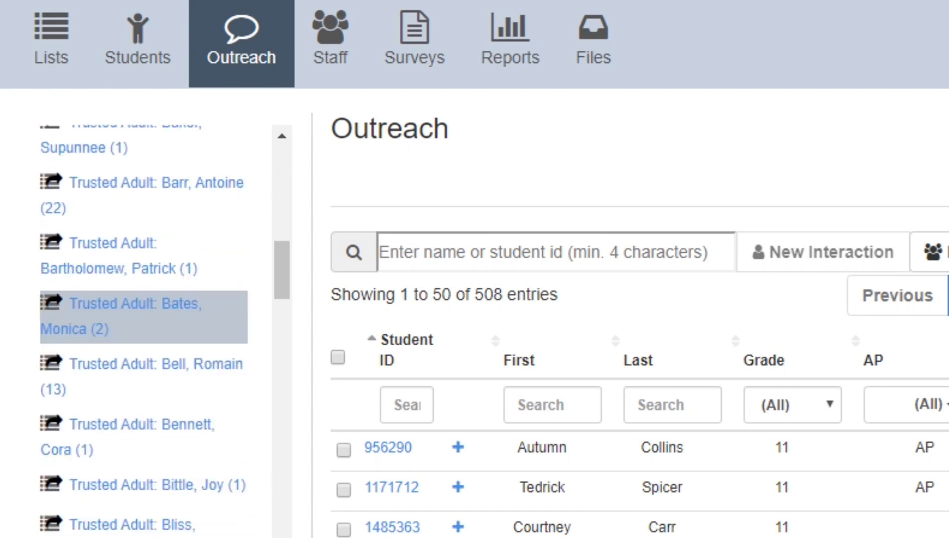
scroll(144, 309, down, 4)
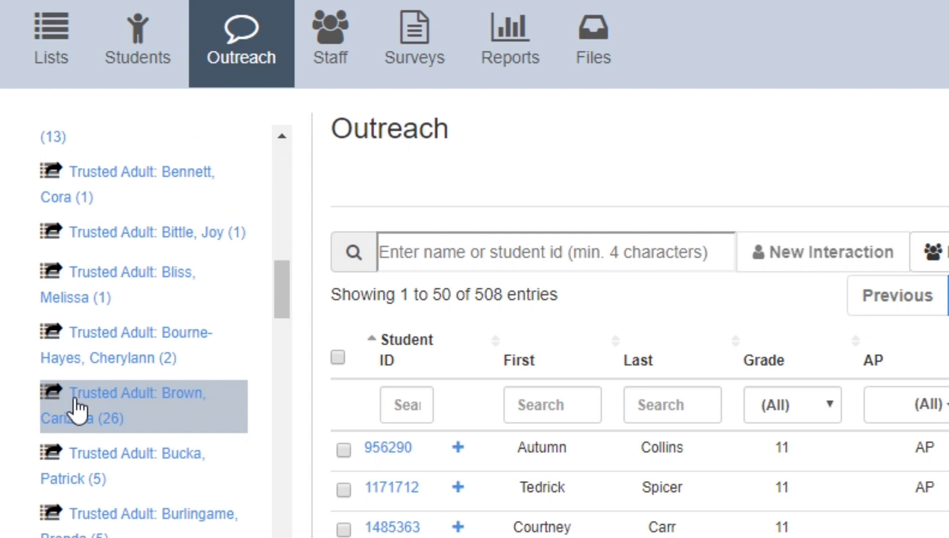
click(77, 409)
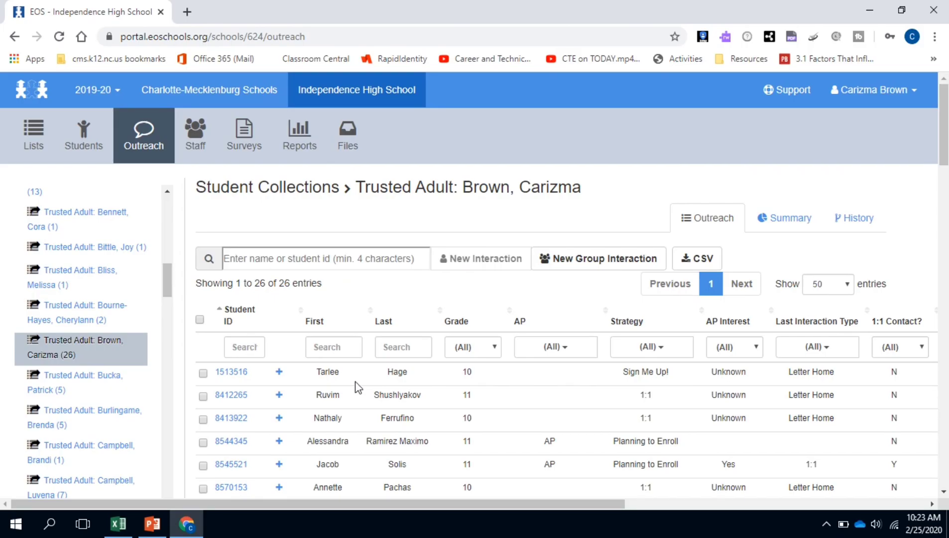
scroll(356, 387, down, 4)
scroll(356, 387, down, 3)
scroll(356, 387, down, 1)
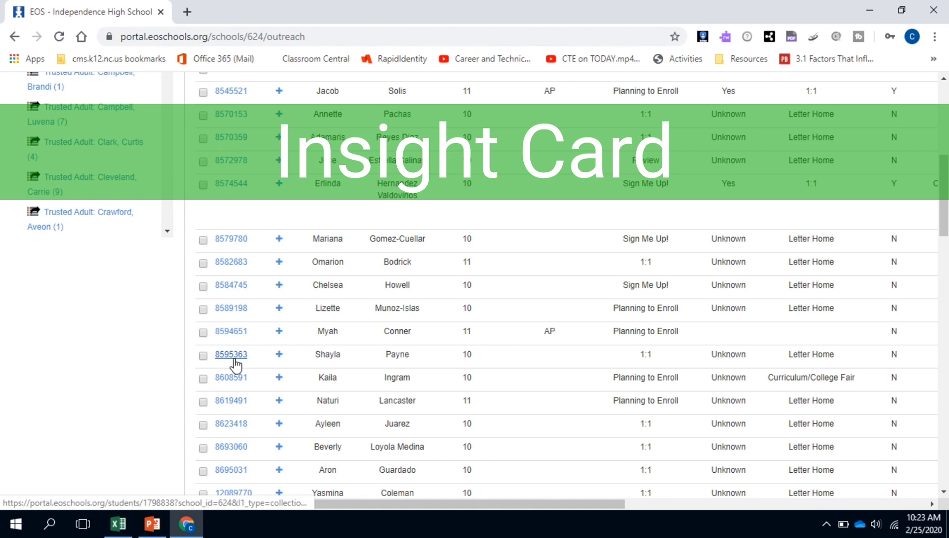
click(149, 271)
- Open the 10th grader's 2019-20 Student Insight Card and review goals, barriers and comments
click(233, 357)
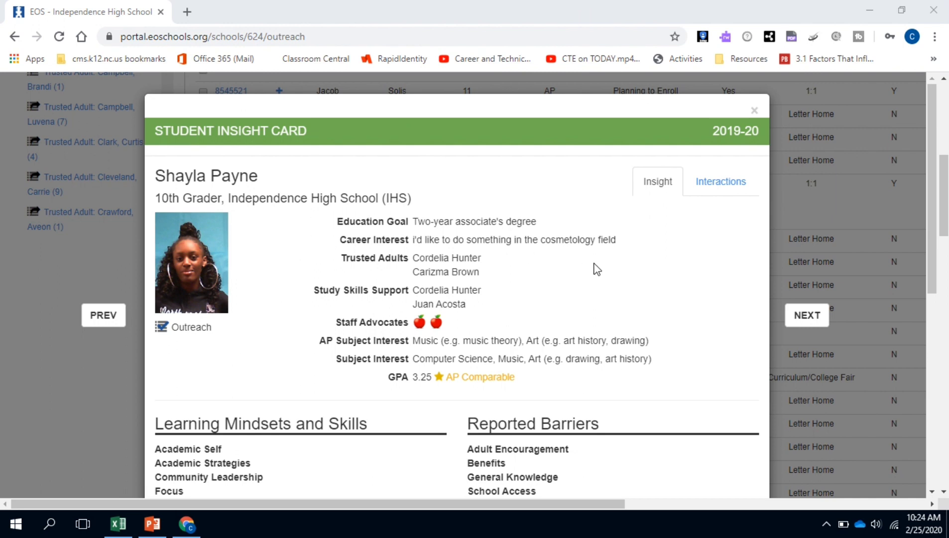
scroll(578, 292, down, 3)
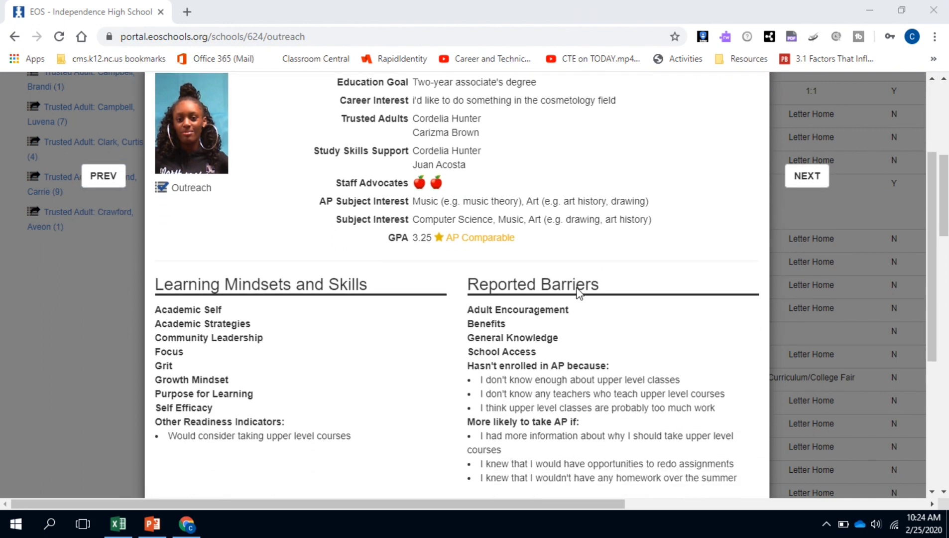
scroll(579, 293, down, 4)
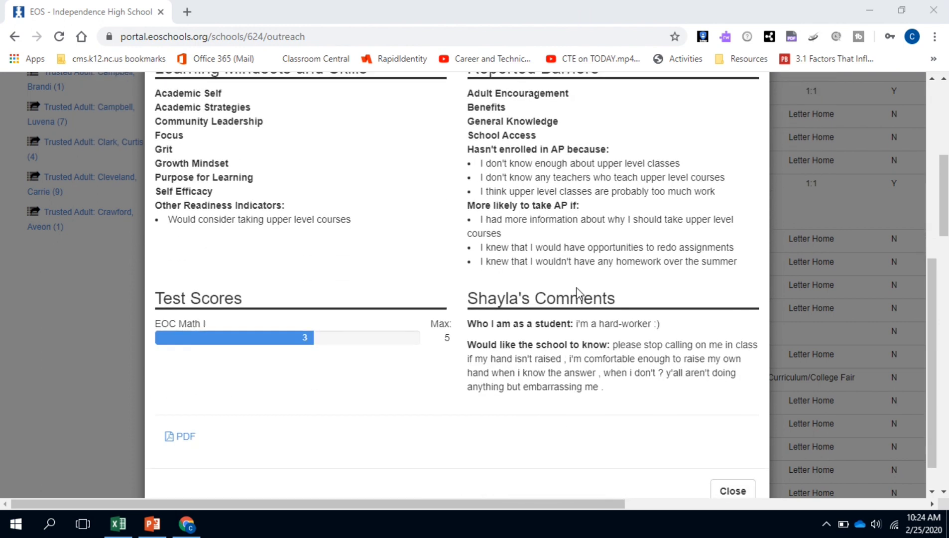
scroll(578, 294, up, 5)
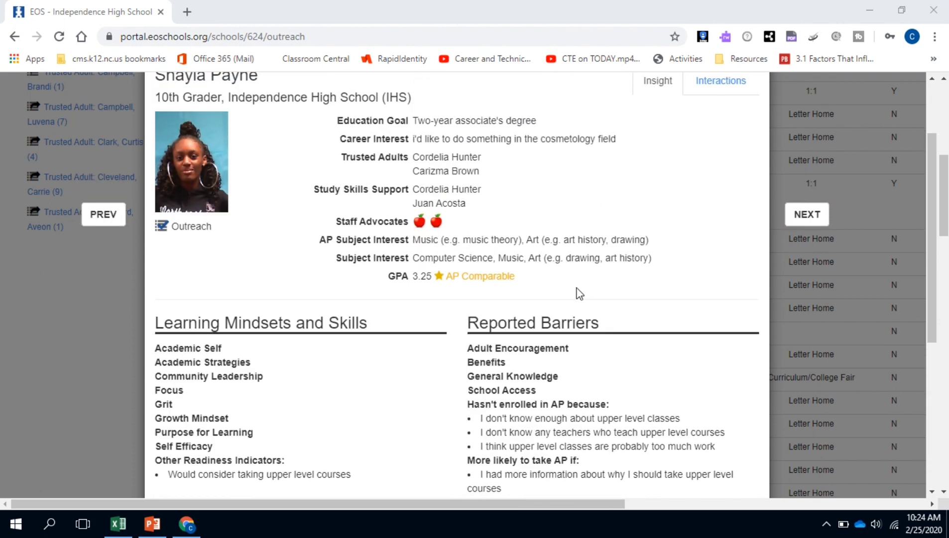
scroll(579, 293, up, 2)
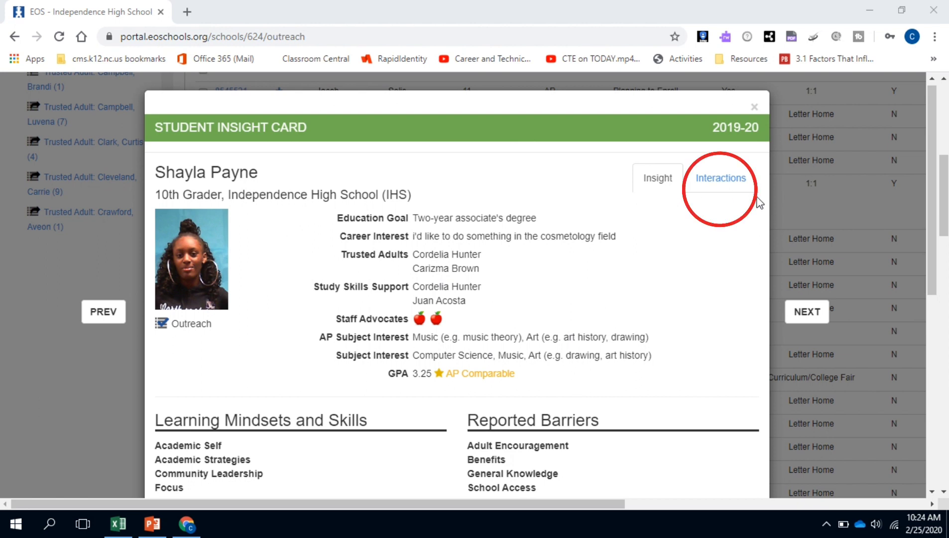
- Show the student's interaction history, add a new interaction and bring up its Type choices
click(708, 186)
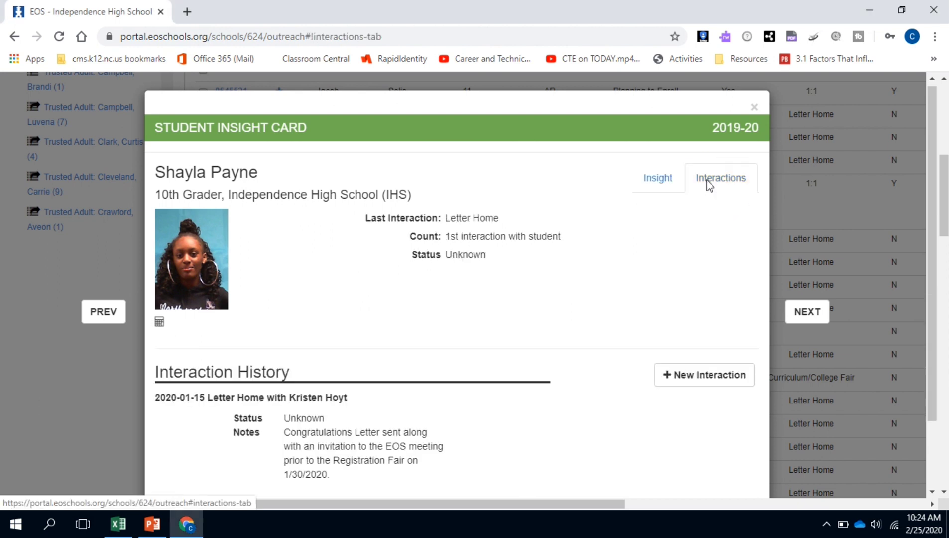
click(705, 384)
scroll(515, 332, down, 3)
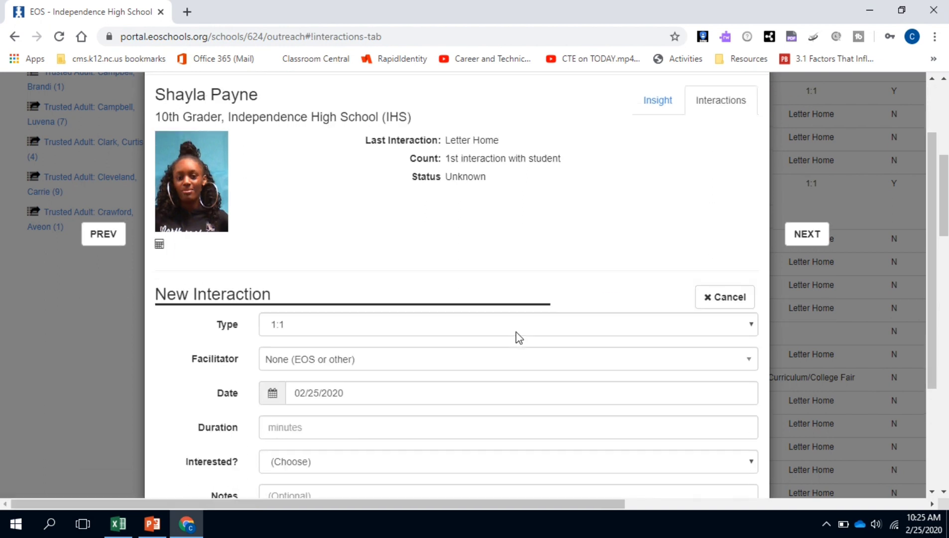
scroll(516, 331, down, 1)
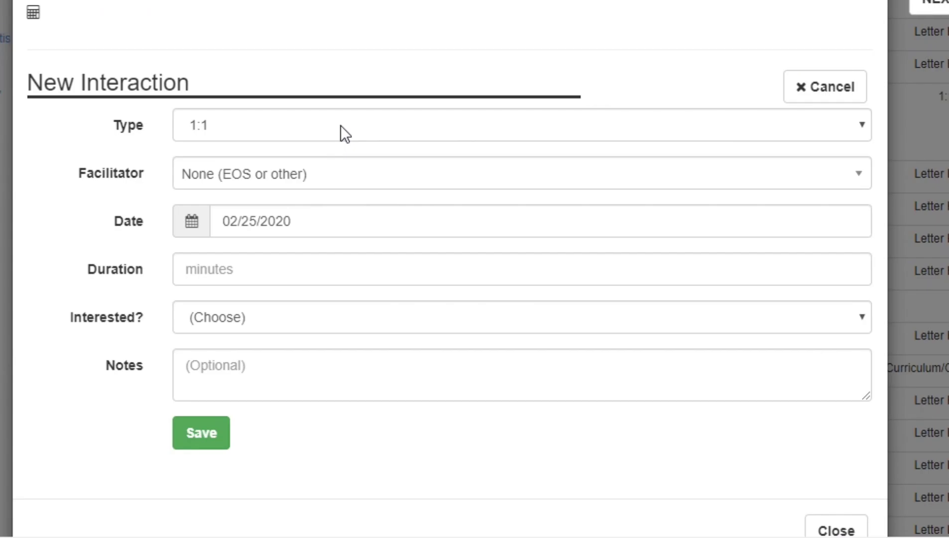
click(340, 126)
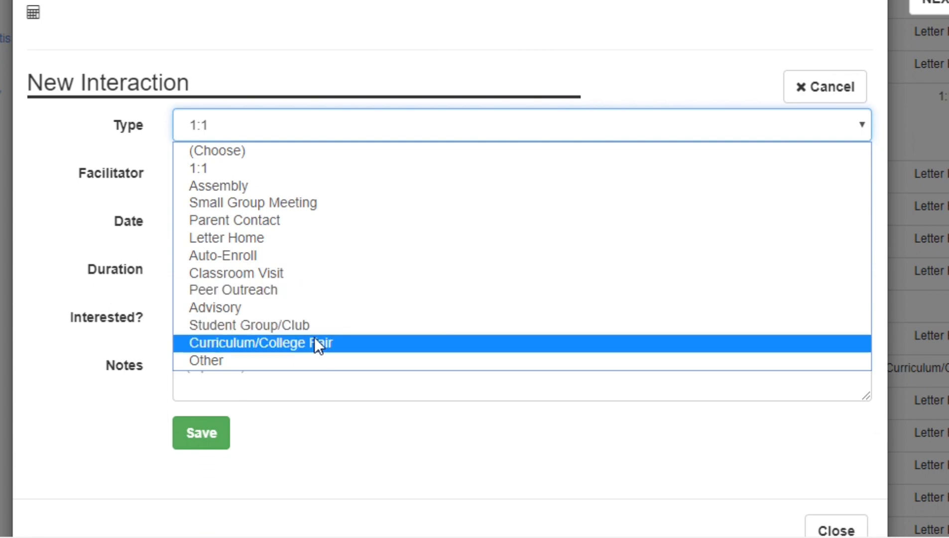
- Set the interaction type to Parent Contact and choose the facilitator
click(301, 222)
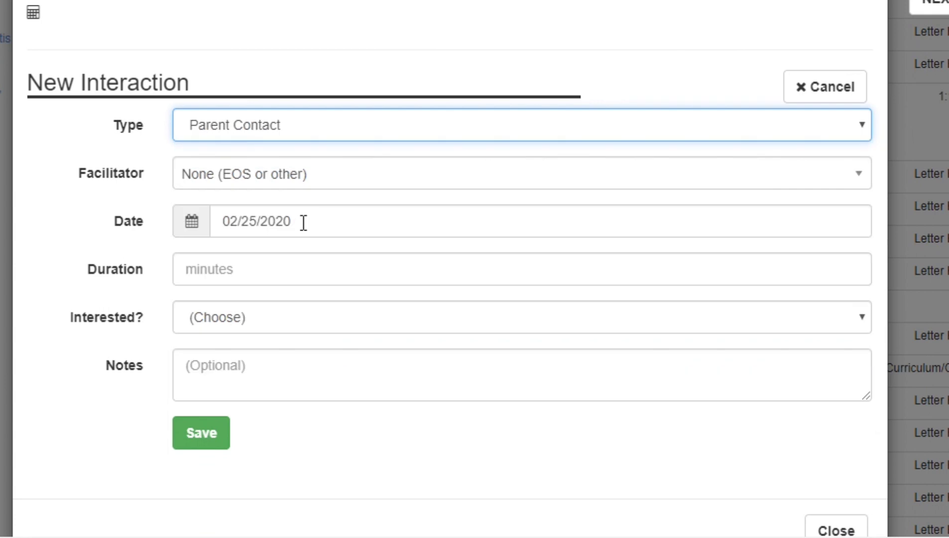
click(270, 175)
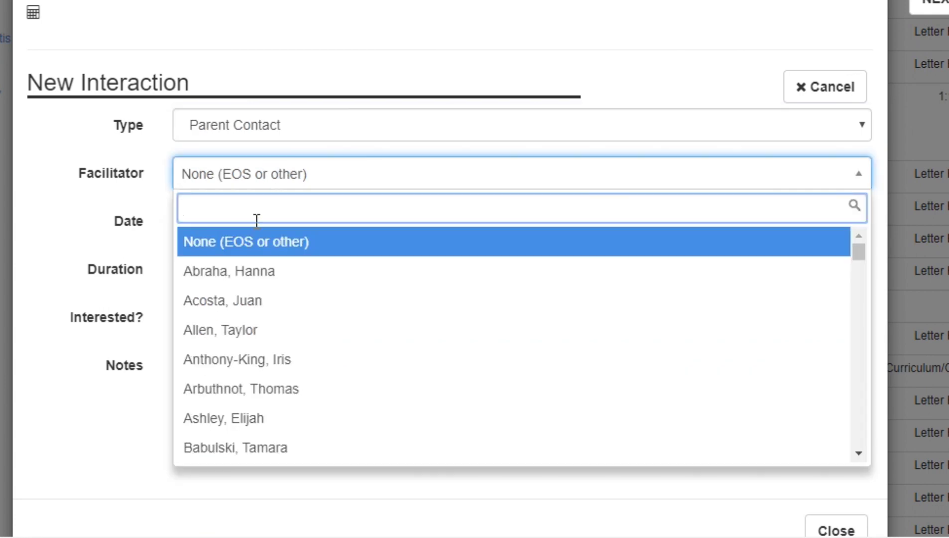
scroll(248, 403, down, 5)
scroll(247, 401, down, 6)
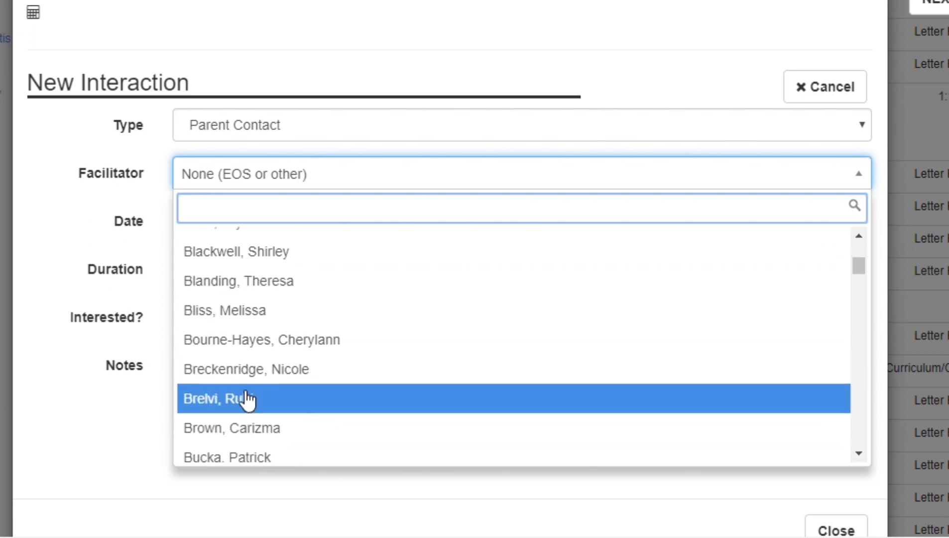
scroll(248, 399, down, 2)
click(247, 395)
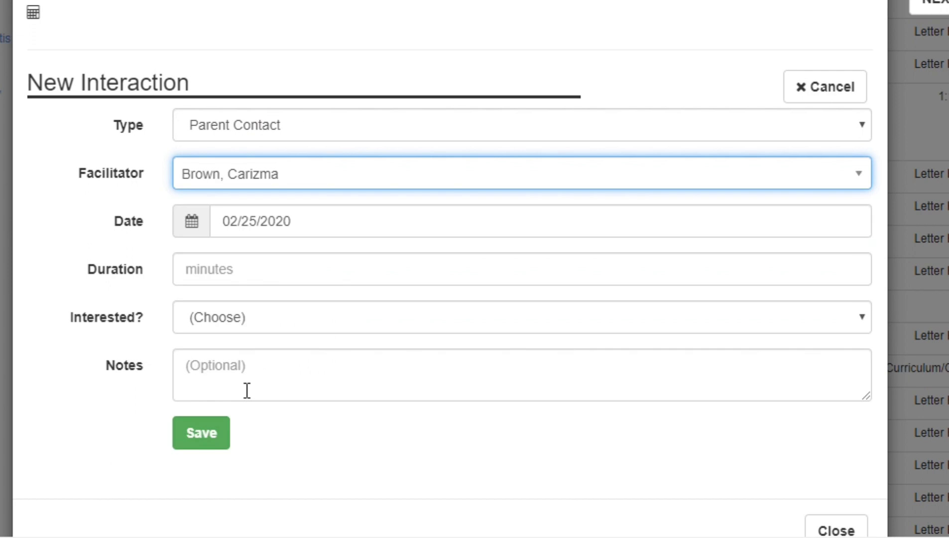
- Set the date to 02/09/2020, duration to 20 minutes and Interested? to Yes
click(250, 219)
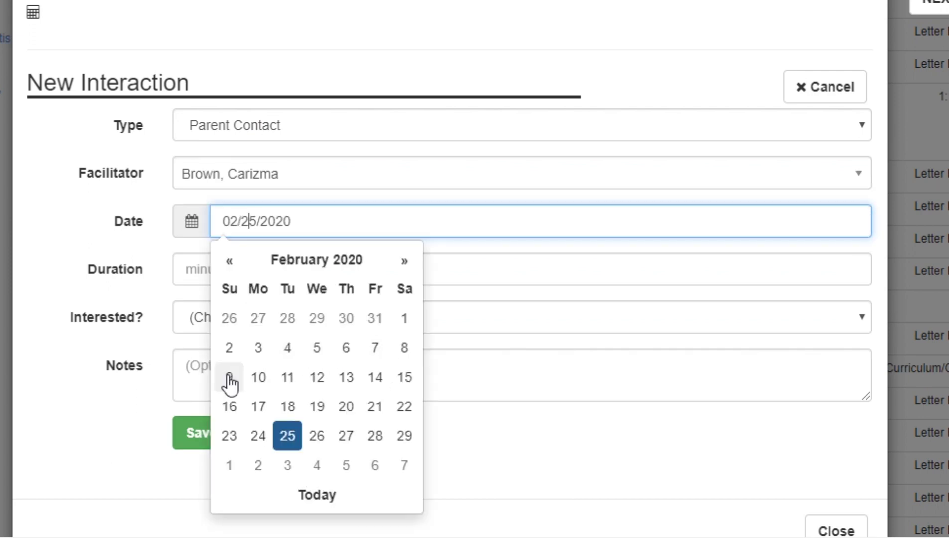
click(229, 378)
click(231, 271)
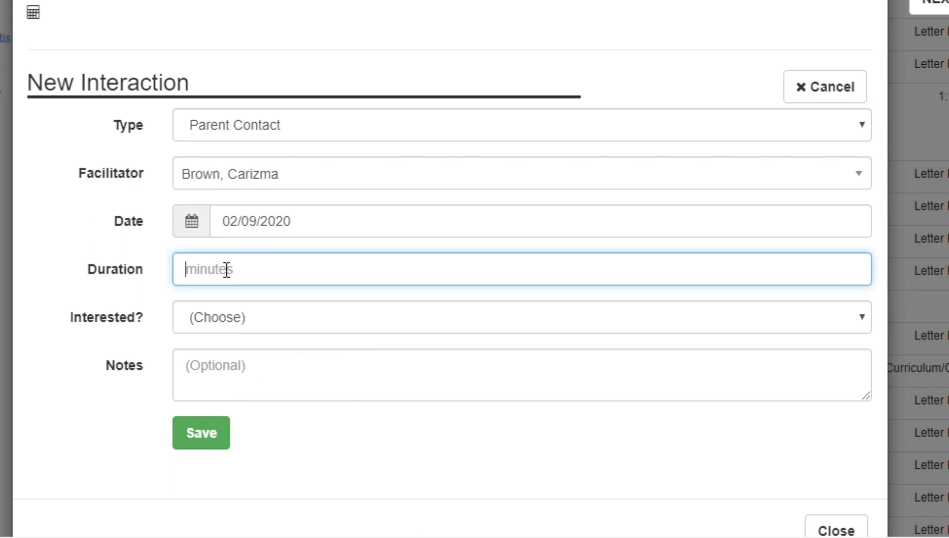
text(20)
click(253, 316)
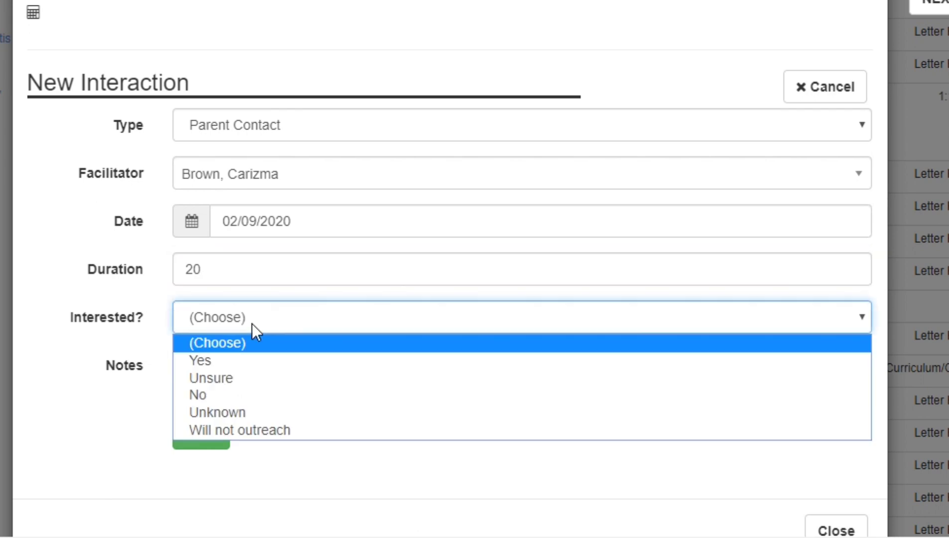
click(244, 368)
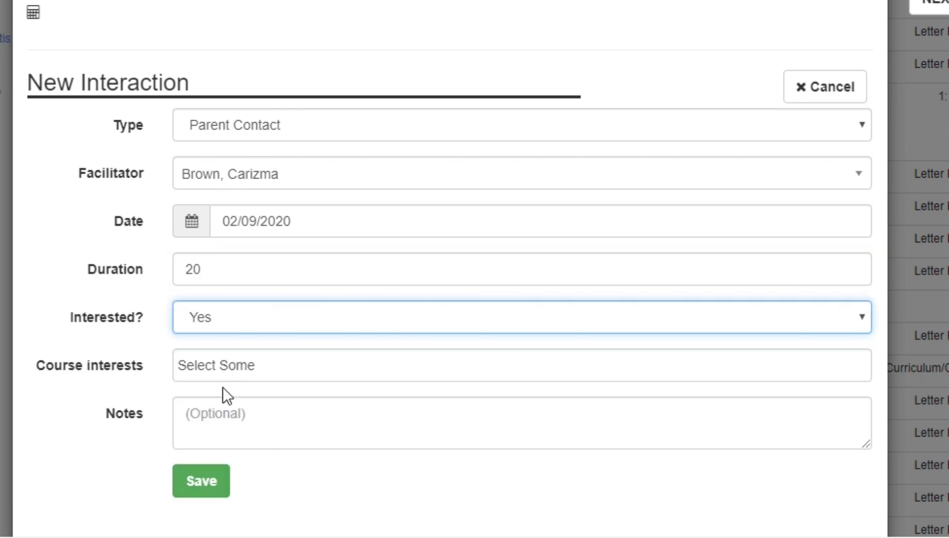
click(188, 419)
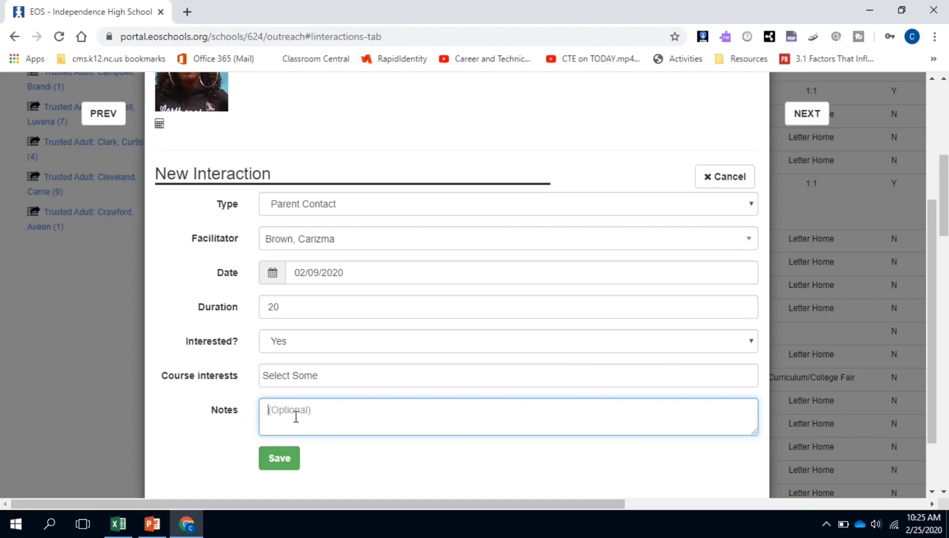
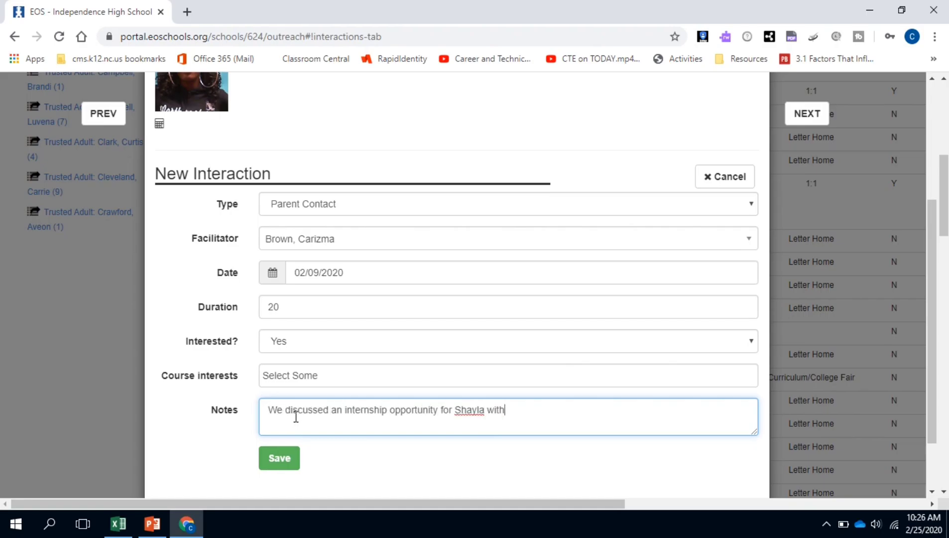
- Write notes about the discussed CMPD internship, upper level courses and a planned follow-up meeting
text( CMPD. I also told her t)
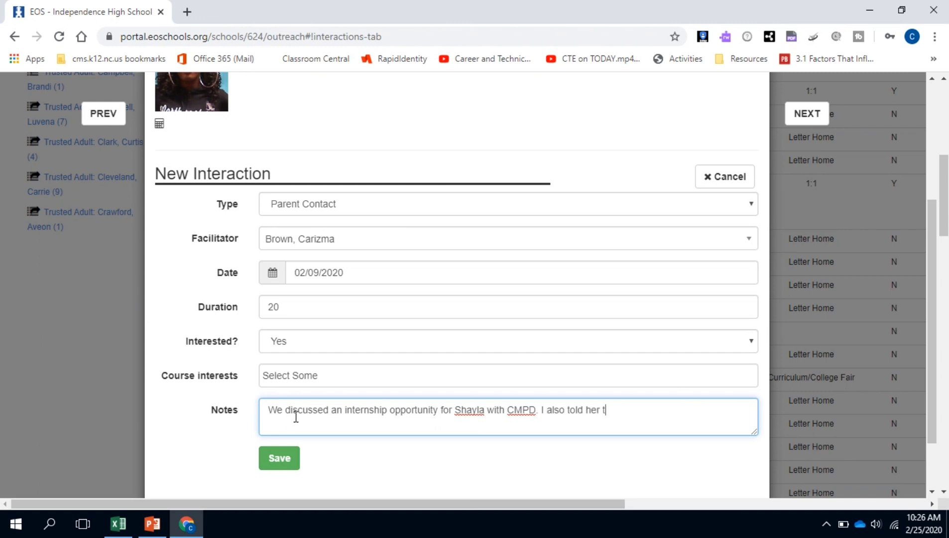
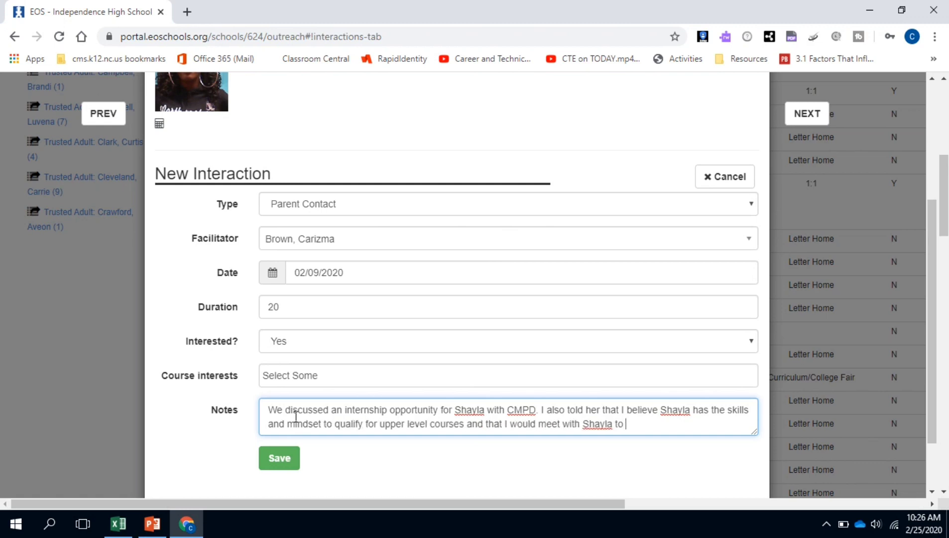
text(further discuss thise opportunities.)
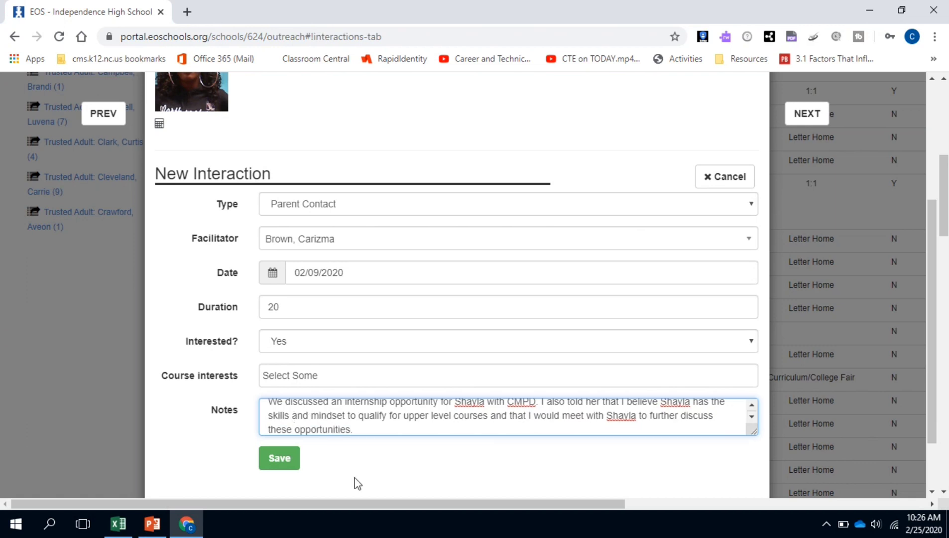
- Save the Parent Contact interaction and scroll back to the top of the outreach table
click(274, 461)
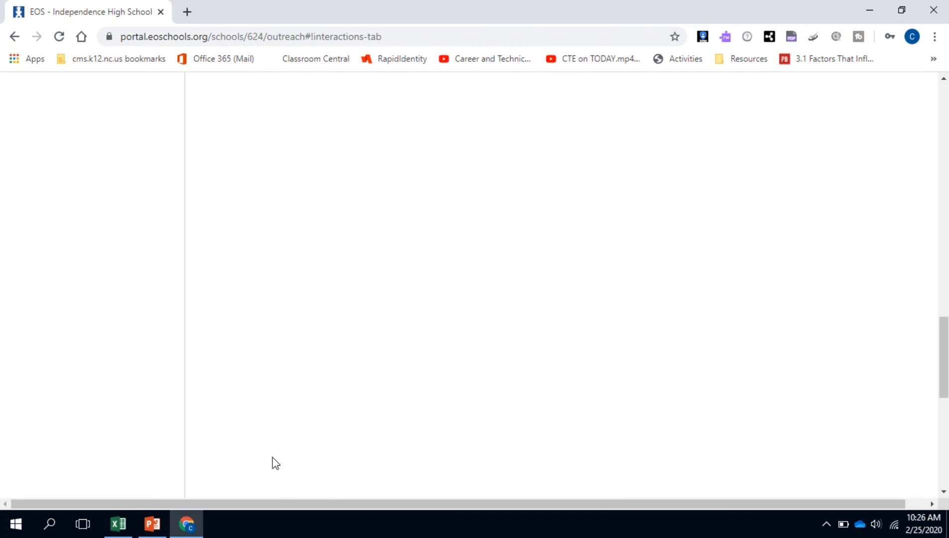
scroll(273, 489, up, 10)
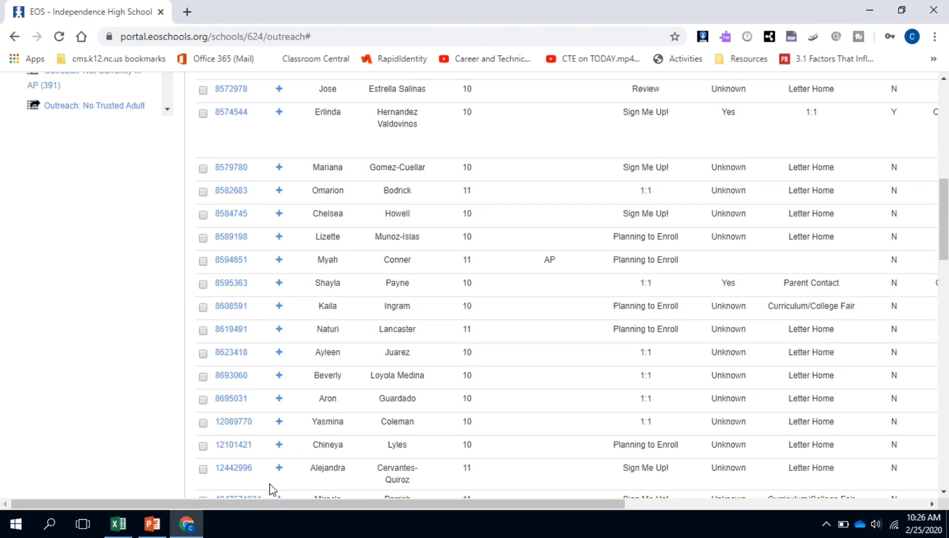
scroll(273, 489, up, 5)
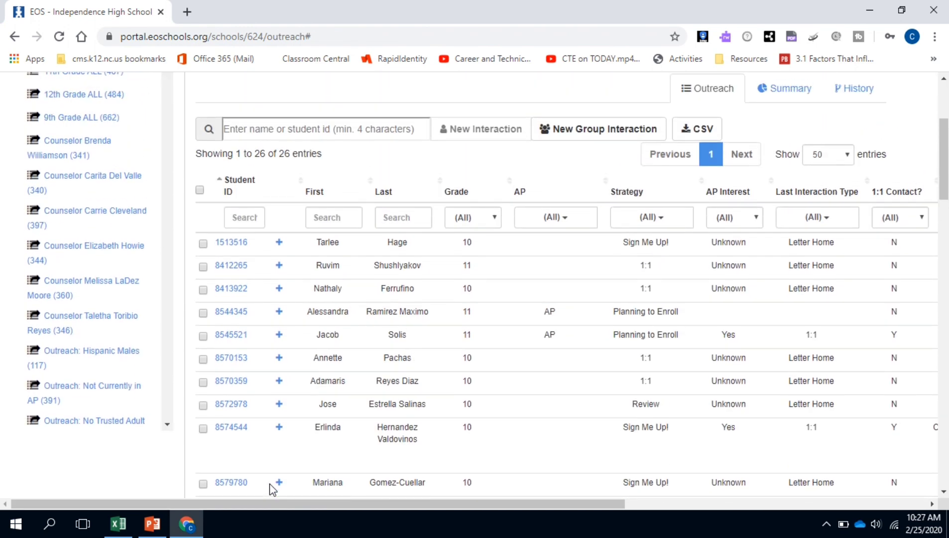
scroll(273, 490, down, 1)
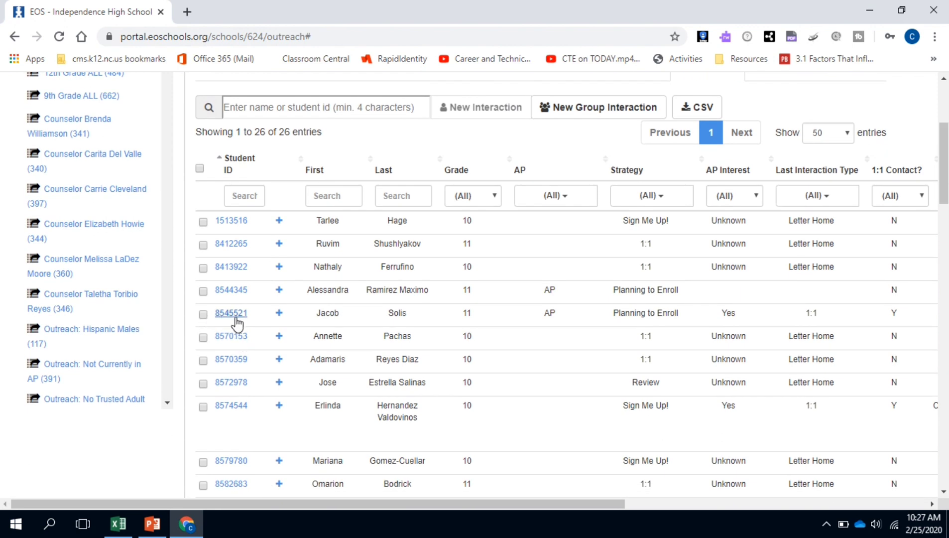
click(279, 313)
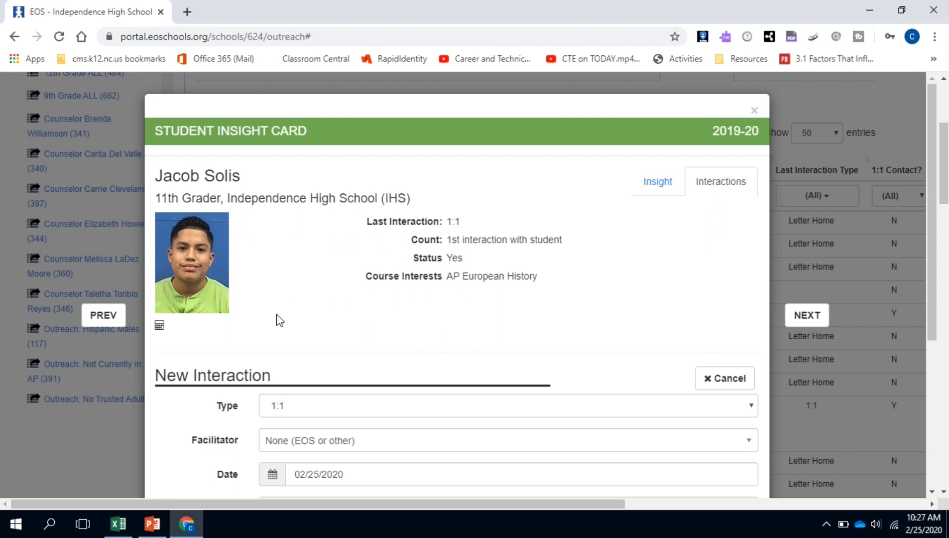
scroll(278, 319, down, 3)
scroll(278, 320, down, 1)
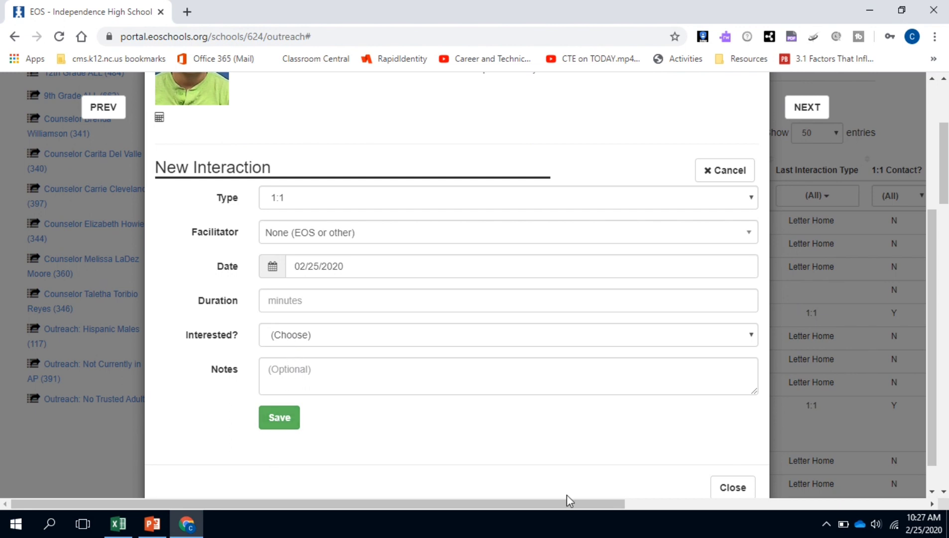
click(731, 493)
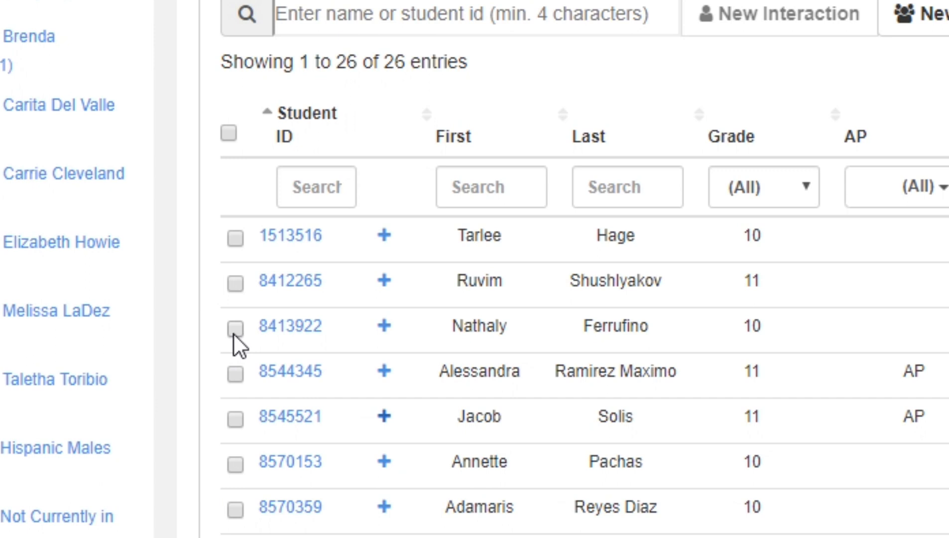
- Tick the third-row student in the 26-student list, then scroll the table down and back up
click(234, 333)
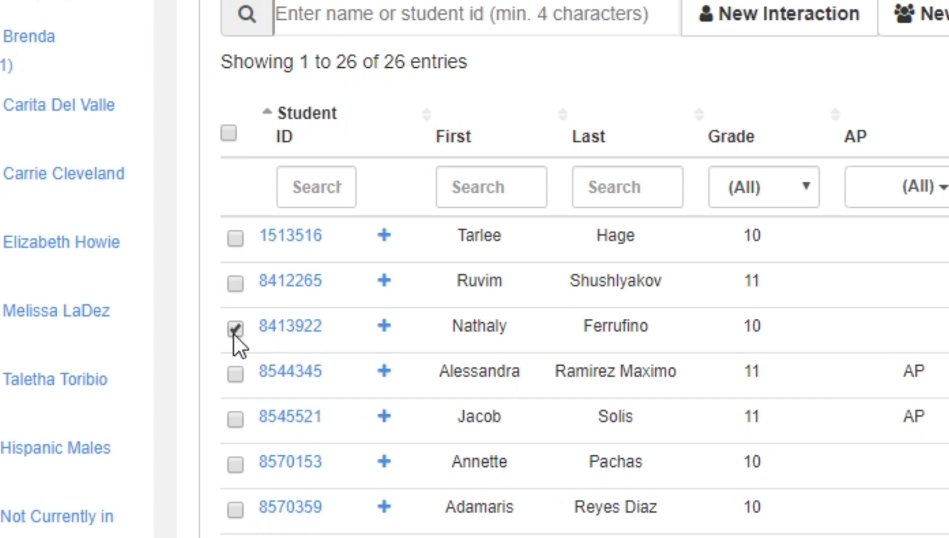
scroll(221, 475, down, 5)
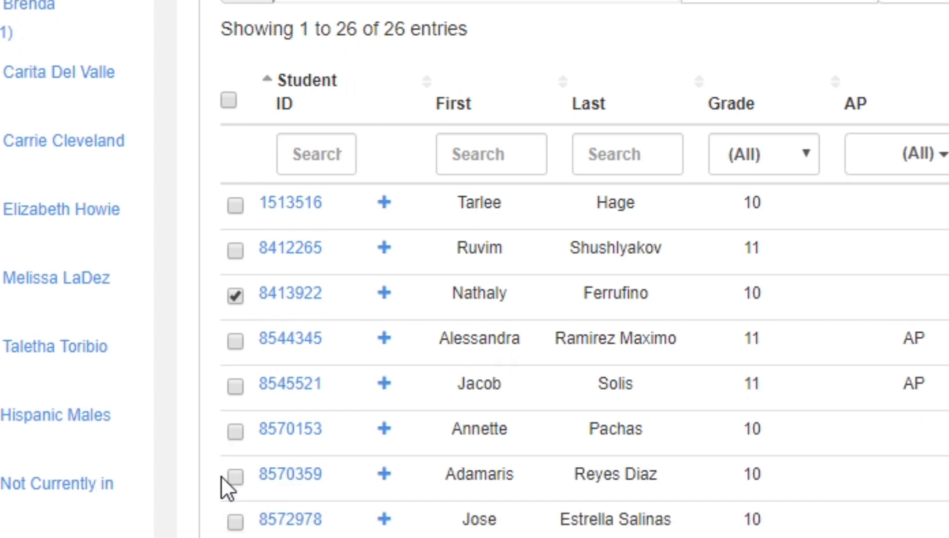
scroll(222, 476, down, 2)
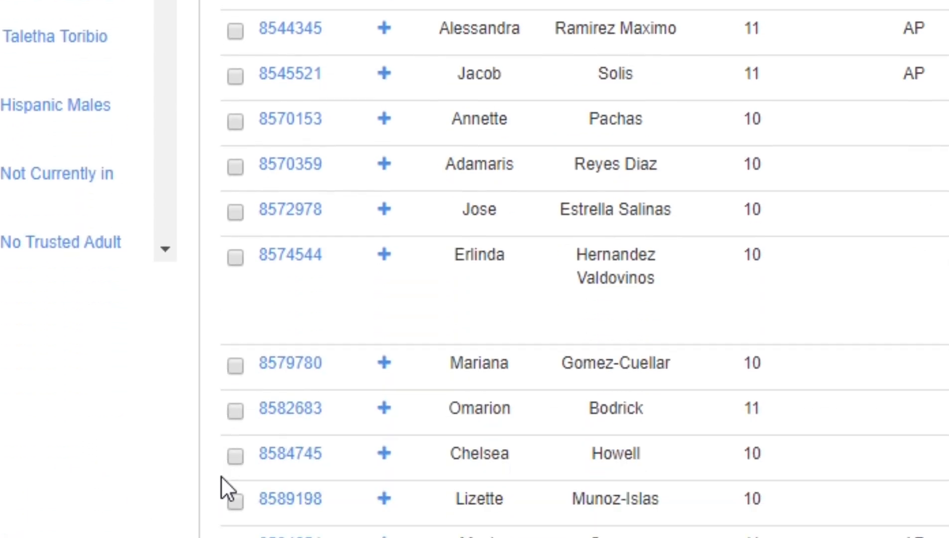
scroll(285, 419, down, 3)
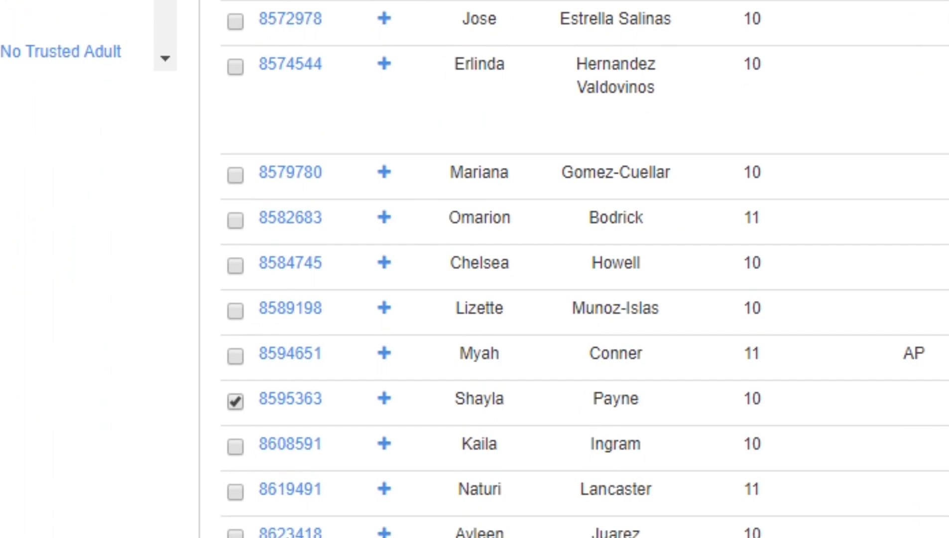
scroll(285, 420, down, 2)
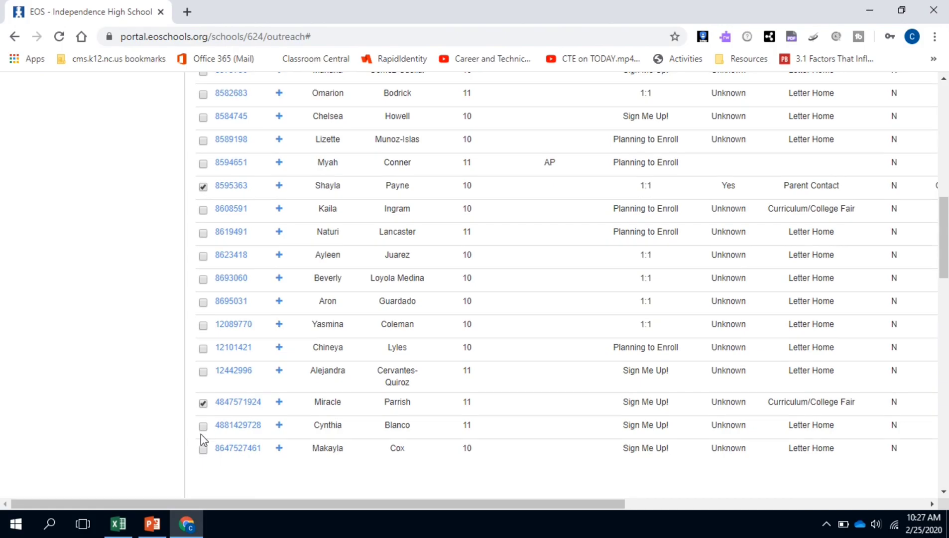
scroll(283, 498, up, 8)
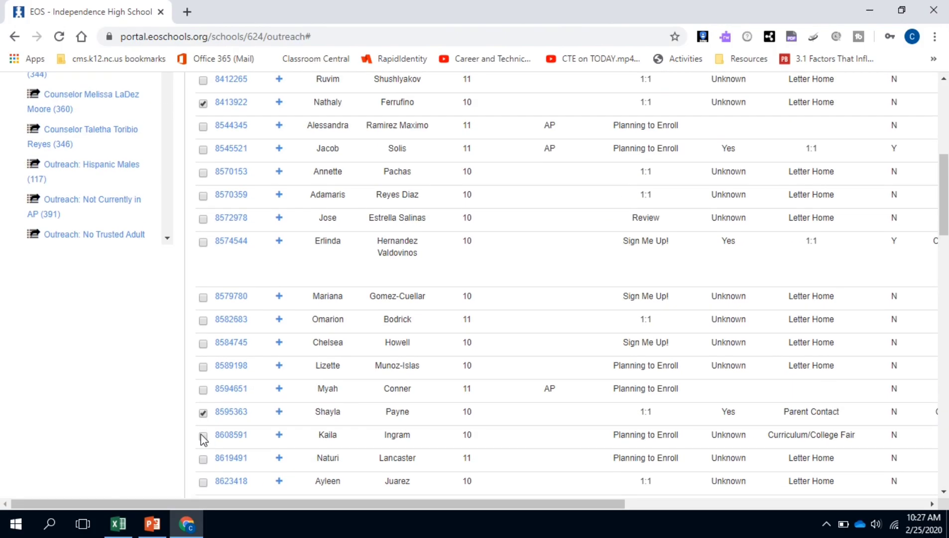
scroll(201, 434, up, 1)
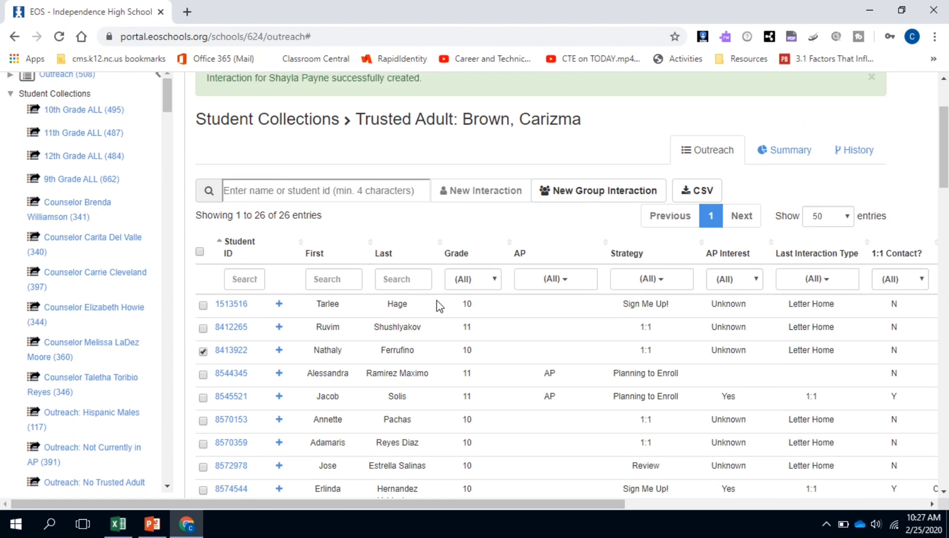
- Start a group interaction for the ticked students as a Small Group Meeting with a chosen facilitator
click(572, 195)
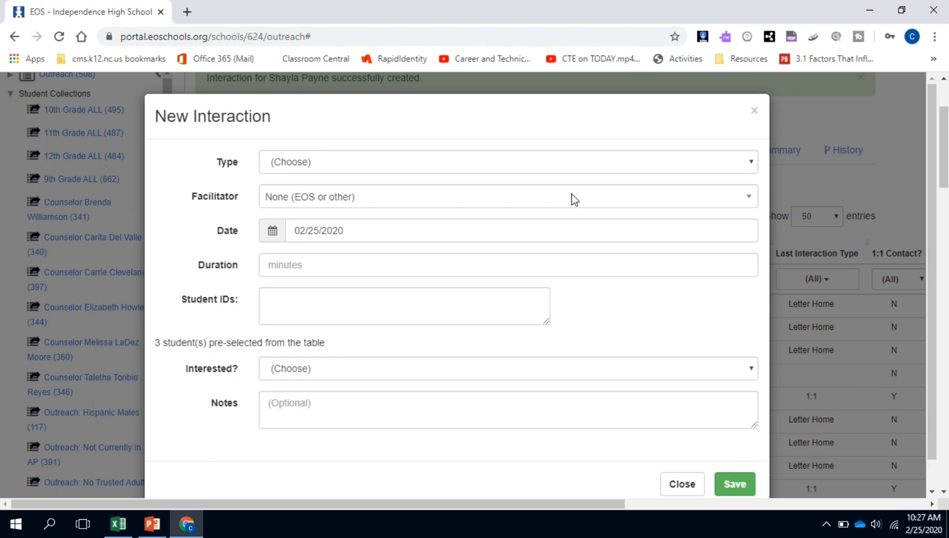
click(476, 165)
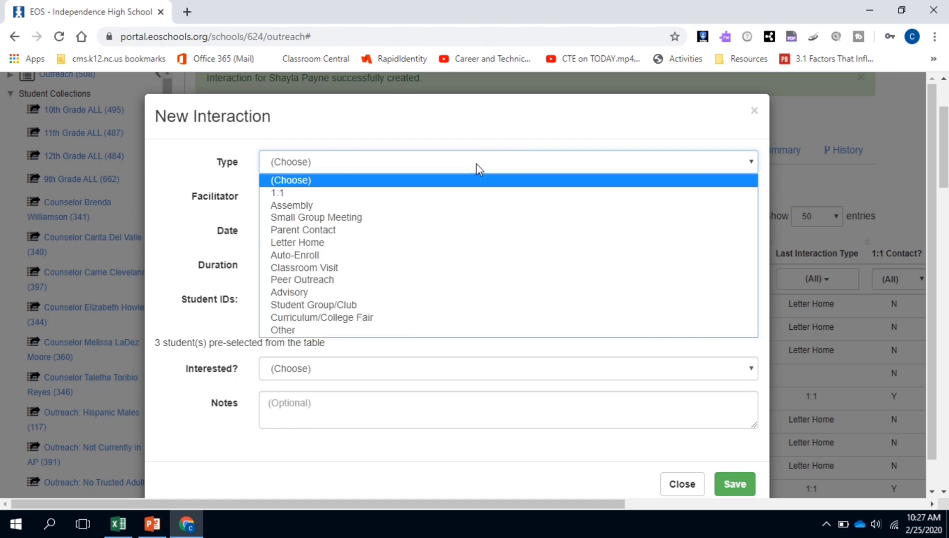
click(362, 217)
click(334, 202)
scroll(326, 329, down, 3)
click(326, 328)
- Enter a 15-minute duration, leave Interested? blank, and close the form without saving
click(313, 250)
text(15)
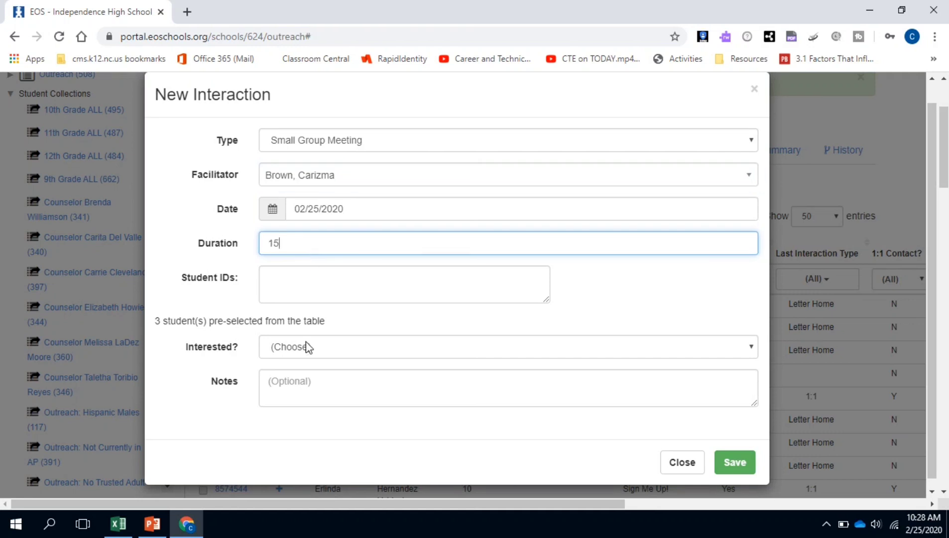
click(308, 347)
click(308, 351)
click(304, 385)
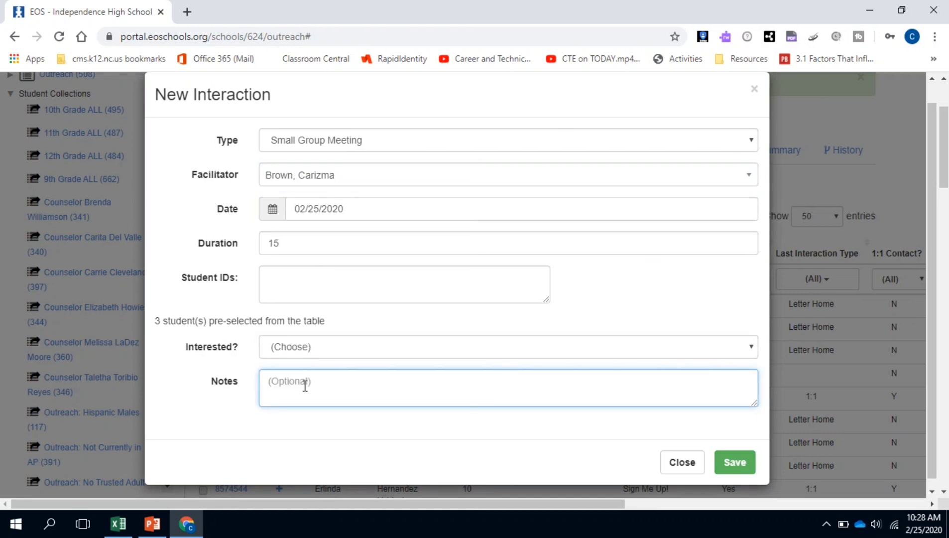
click(689, 468)
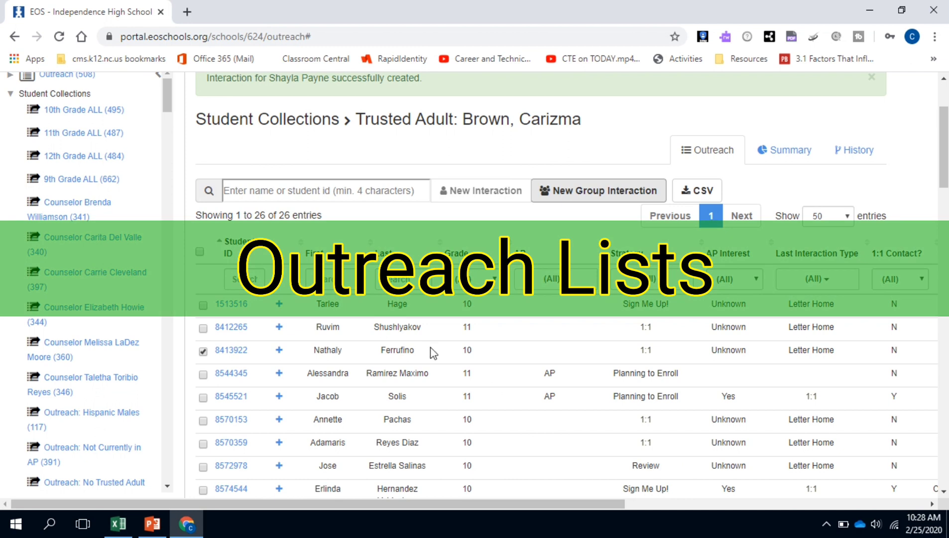
- Open the Outreach: Hispanic Males collection from the sidebar and view its 117 students
scroll(102, 294, down, 2)
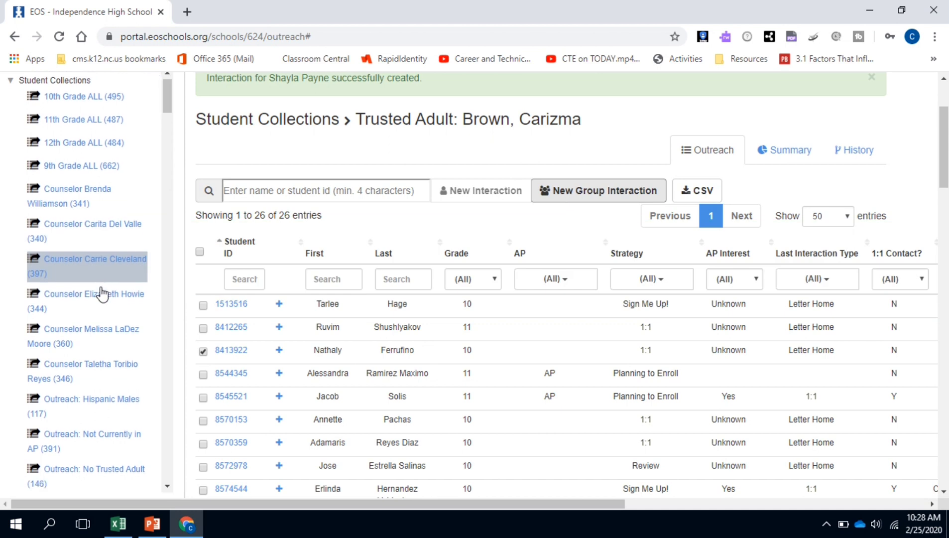
scroll(102, 294, down, 4)
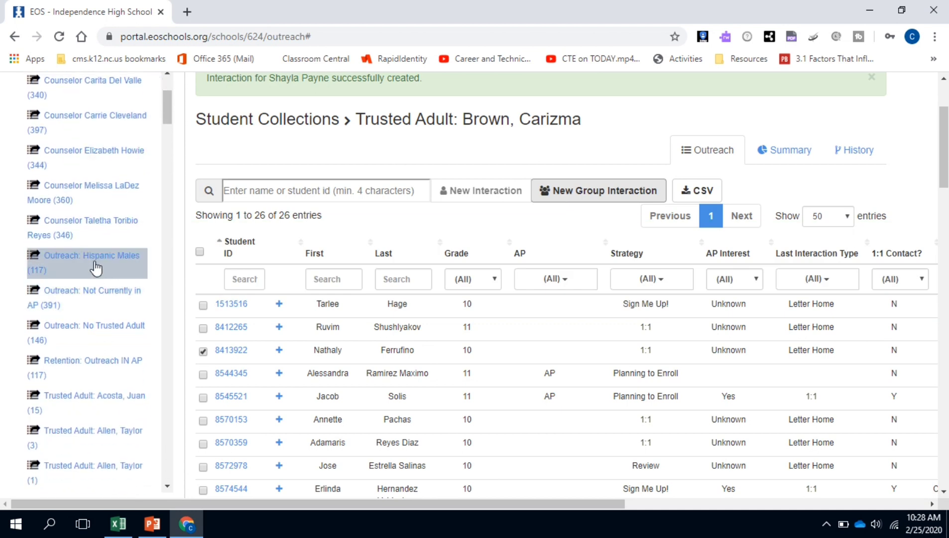
click(94, 259)
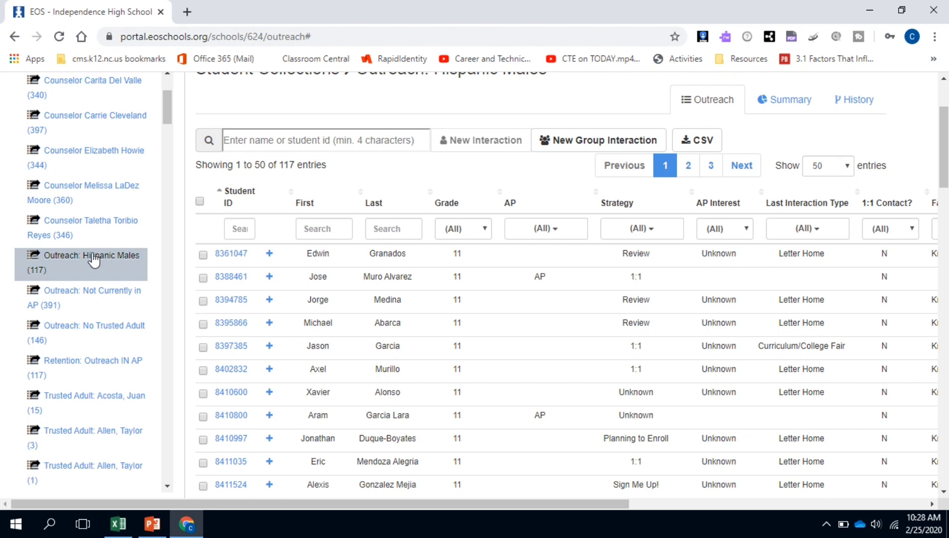
scroll(443, 318, down, 4)
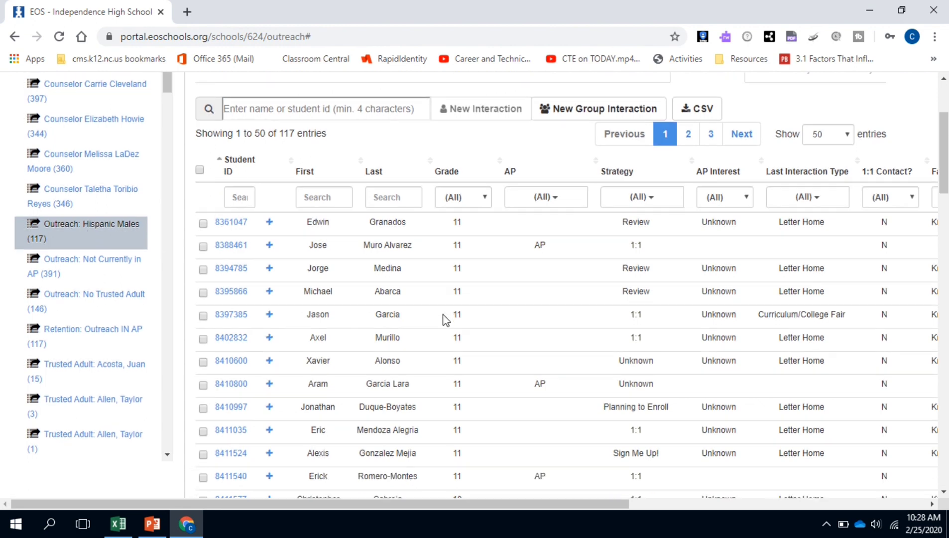
scroll(445, 318, up, 3)
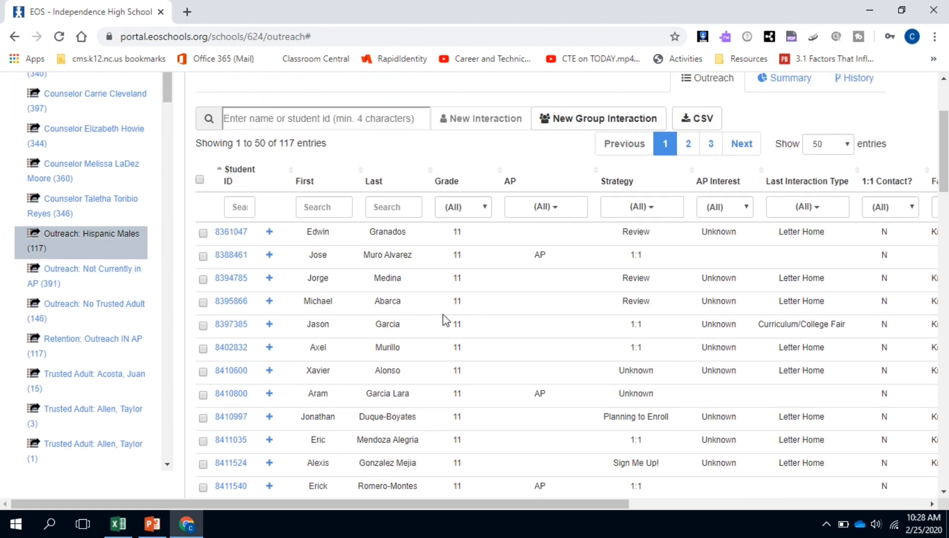
- Open Outreach: Not Currently in AP (391) and check the Facilitator and # of Interactions columns
click(114, 280)
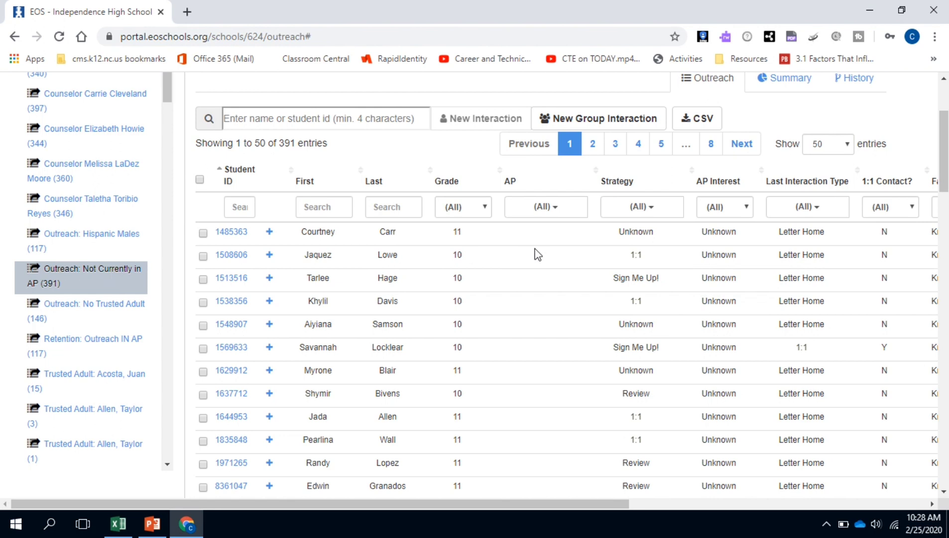
scroll(536, 254, down, 1)
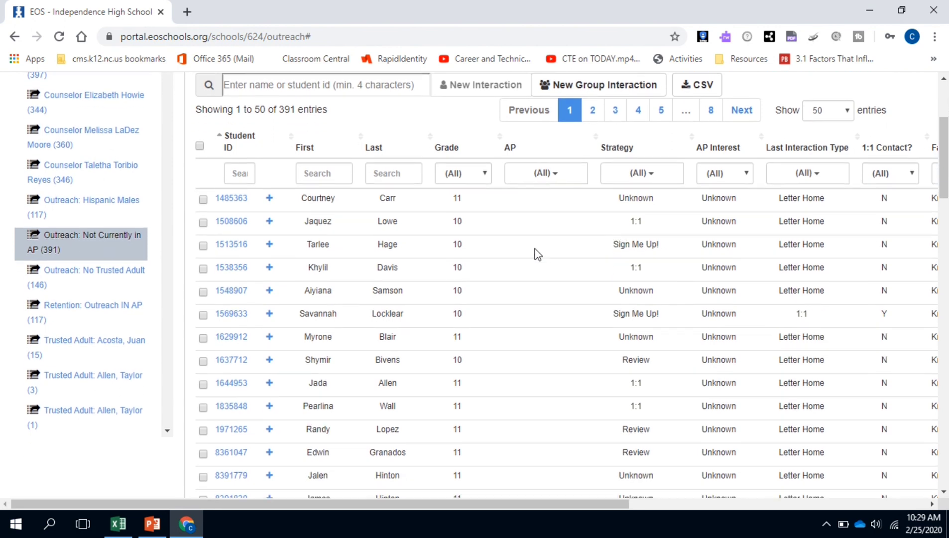
scroll(537, 254, right, 2)
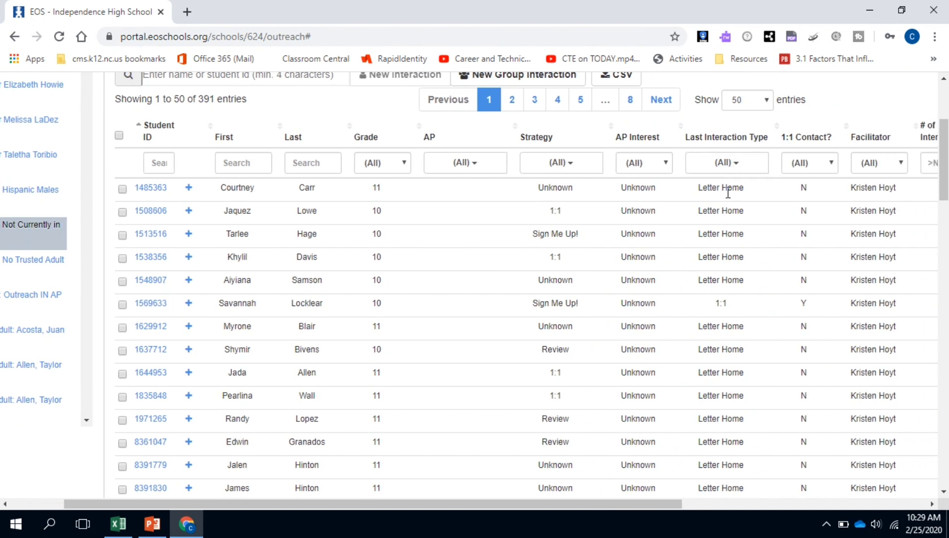
scroll(728, 193, right, 2)
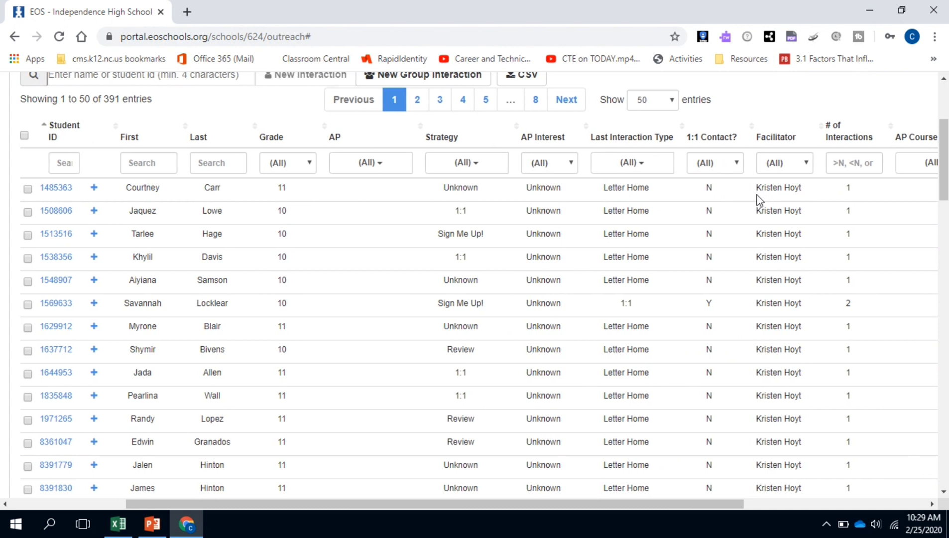
scroll(758, 199, left, 3)
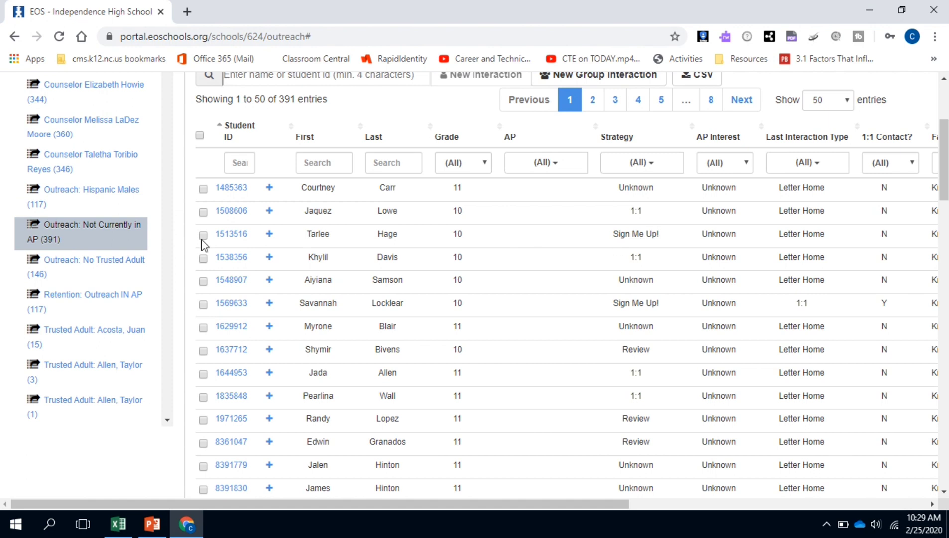
- Open the Outreach: No Trusted Adult collection and inspect its 146 students' columns
click(112, 273)
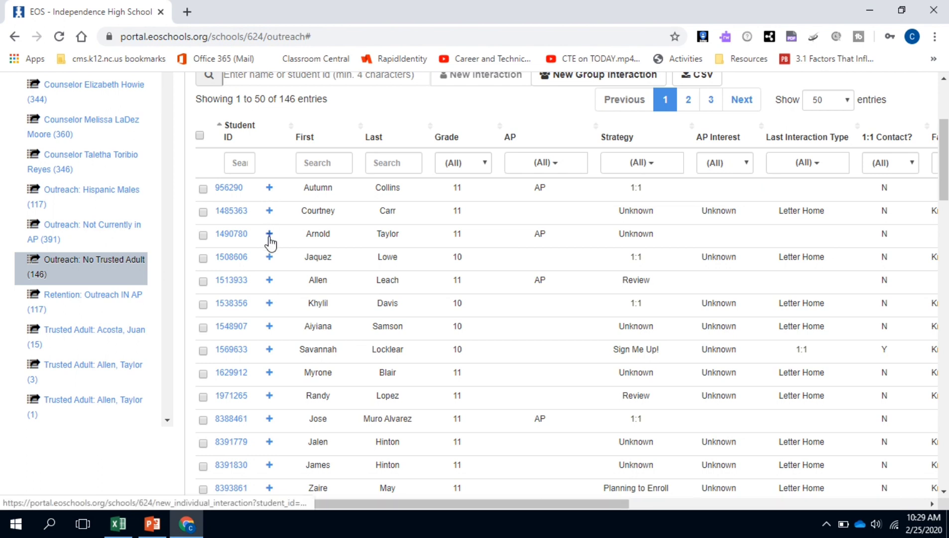
scroll(521, 226, right, 5)
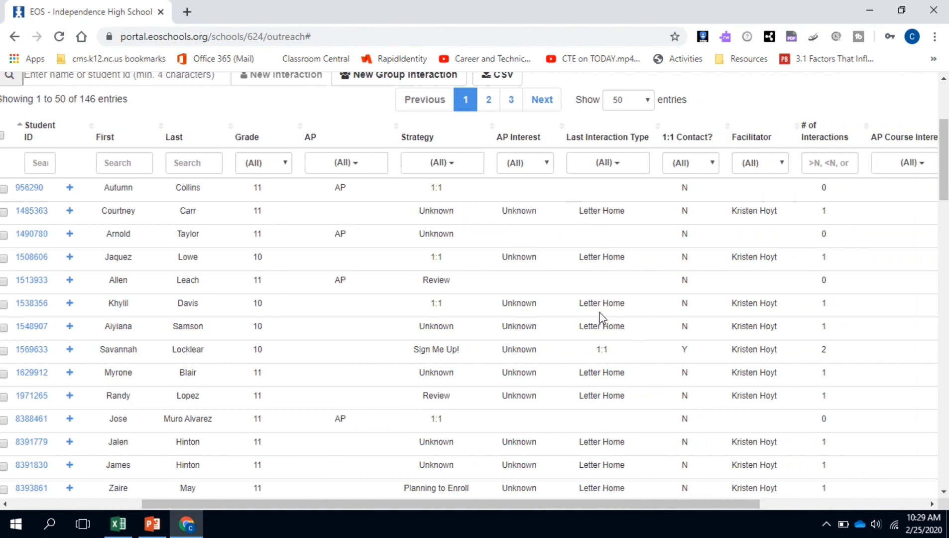
scroll(603, 318, left, 5)
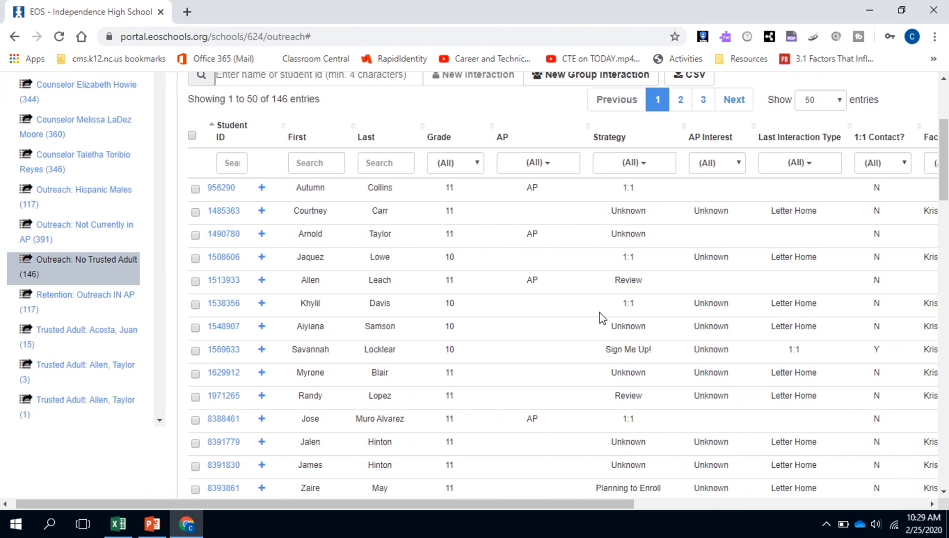
- Open Retention: Outreach IN AP and look over its 117 students, rows and columns
click(114, 309)
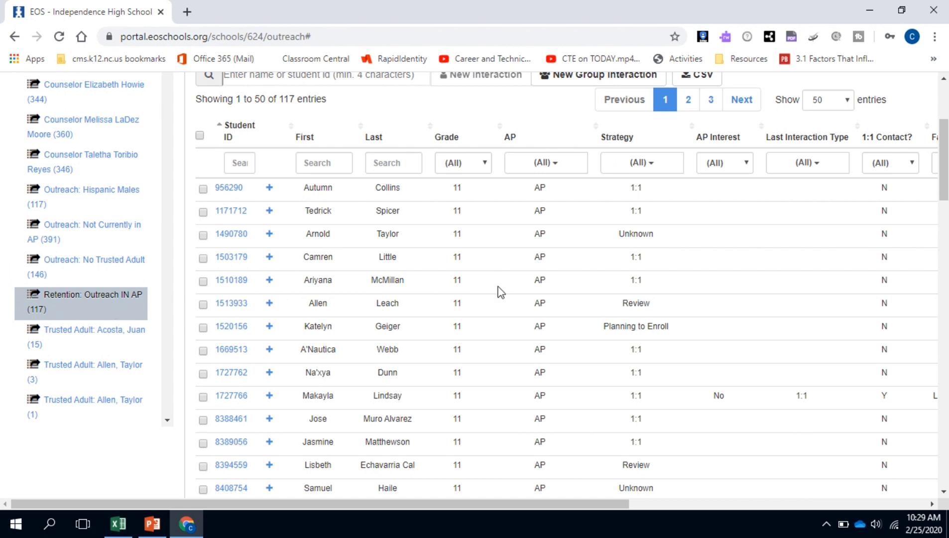
scroll(533, 311, down, 8)
scroll(539, 319, down, 2)
scroll(538, 315, up, 5)
scroll(539, 315, up, 7)
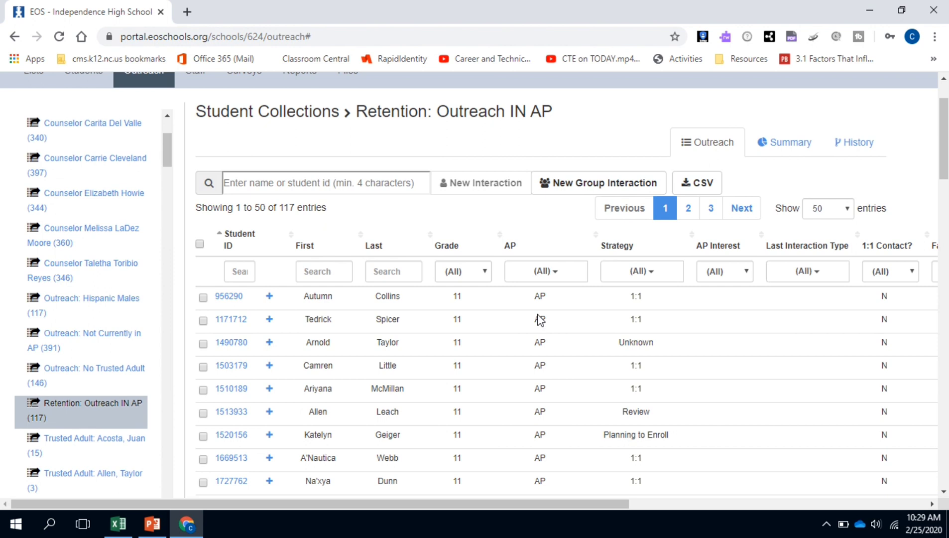
scroll(540, 319, down, 5)
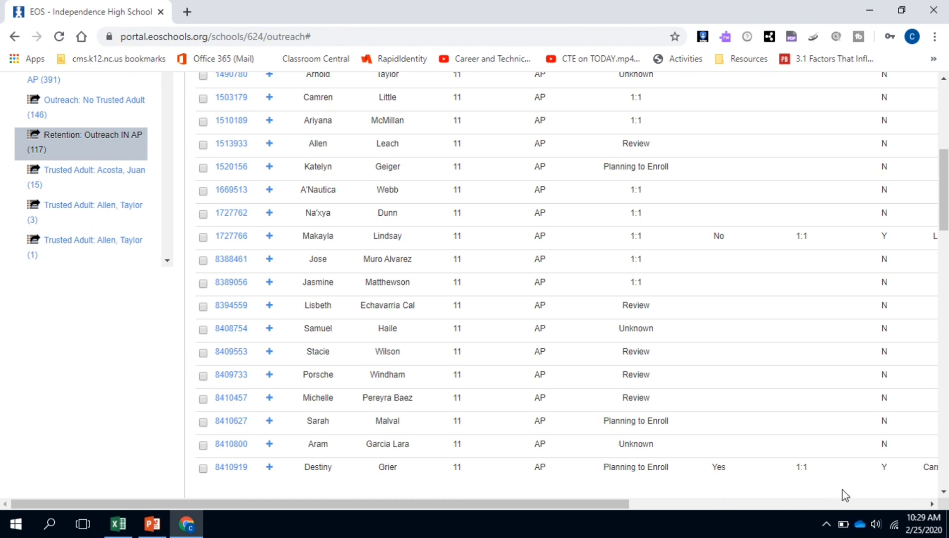
scroll(822, 478, right, 5)
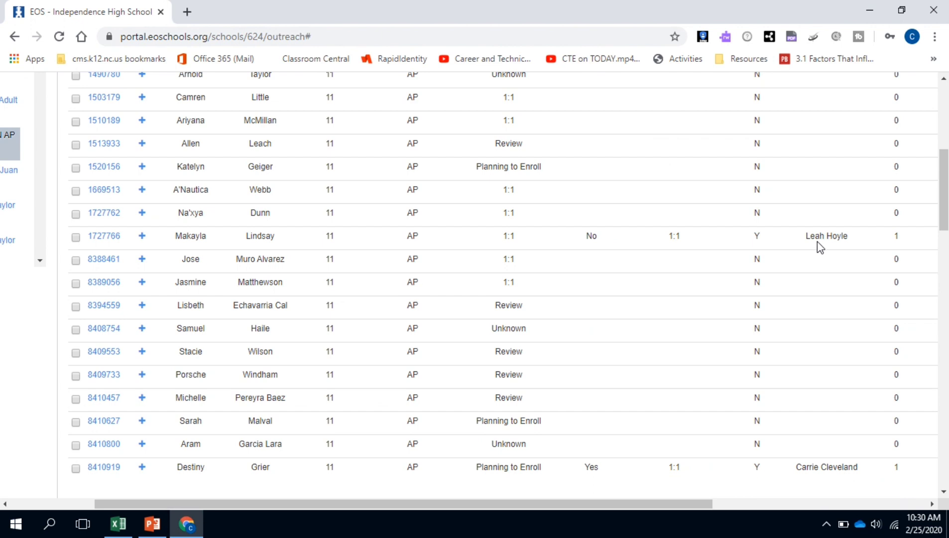
scroll(826, 243, up, 5)
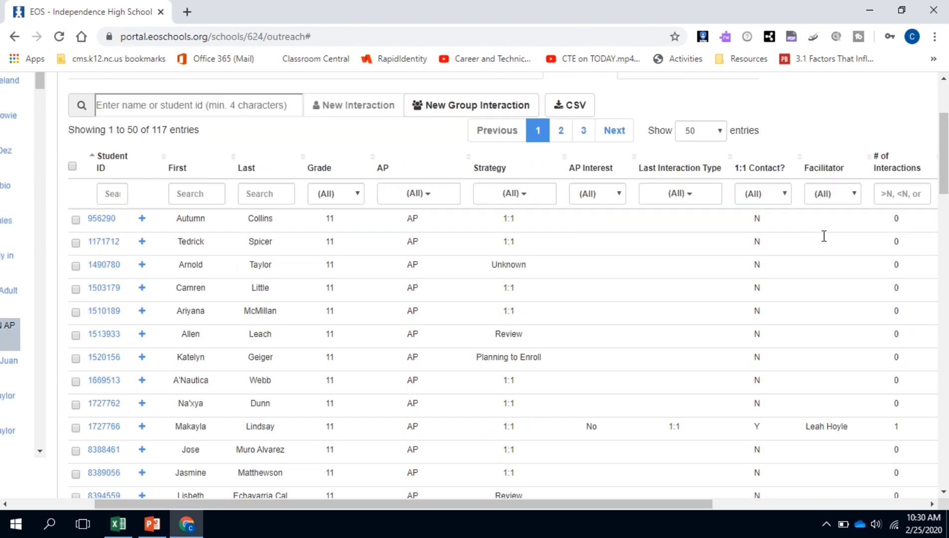
scroll(826, 243, left, 5)
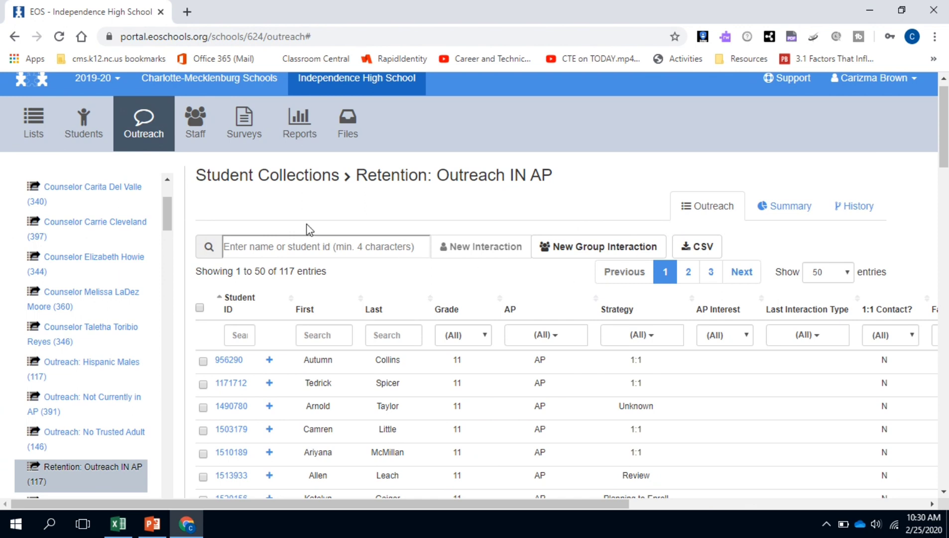
- Return to the Independence High School overview page via Surveys and the school link
click(255, 147)
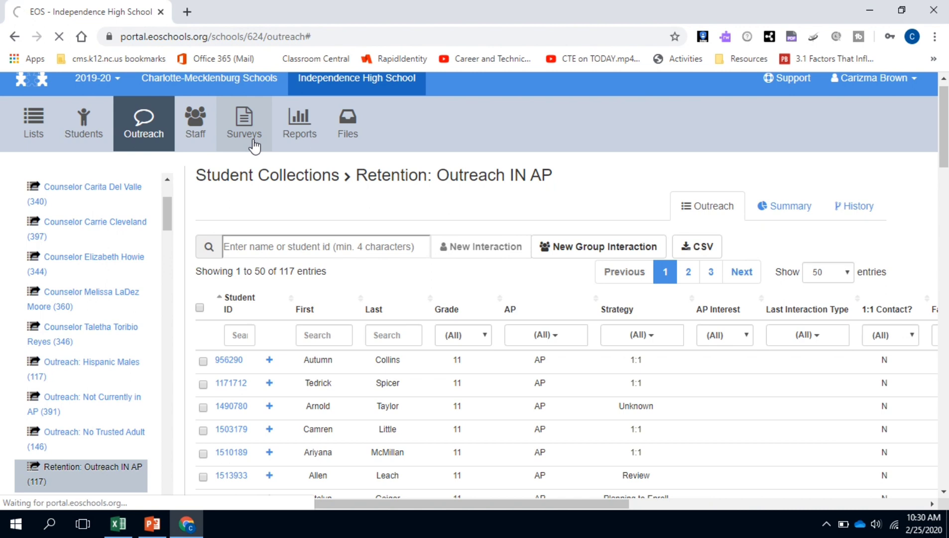
click(352, 83)
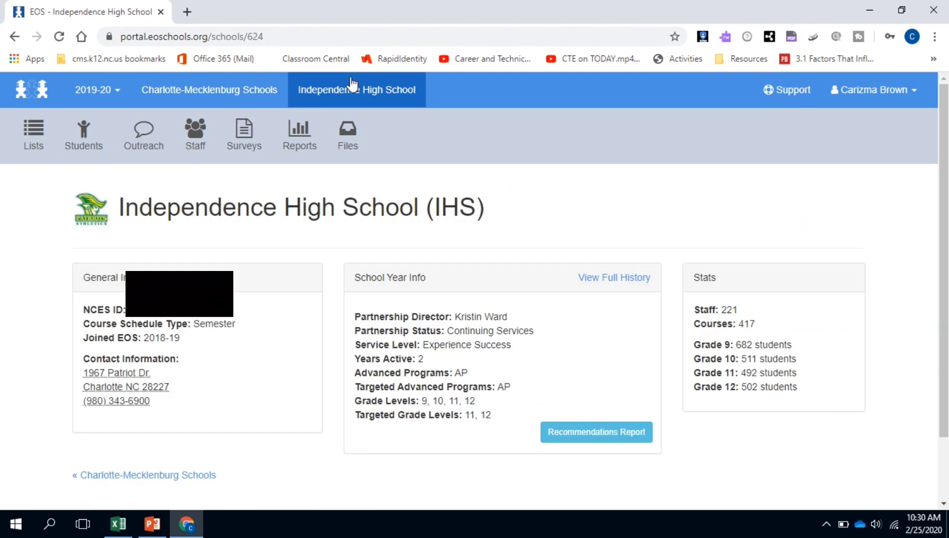